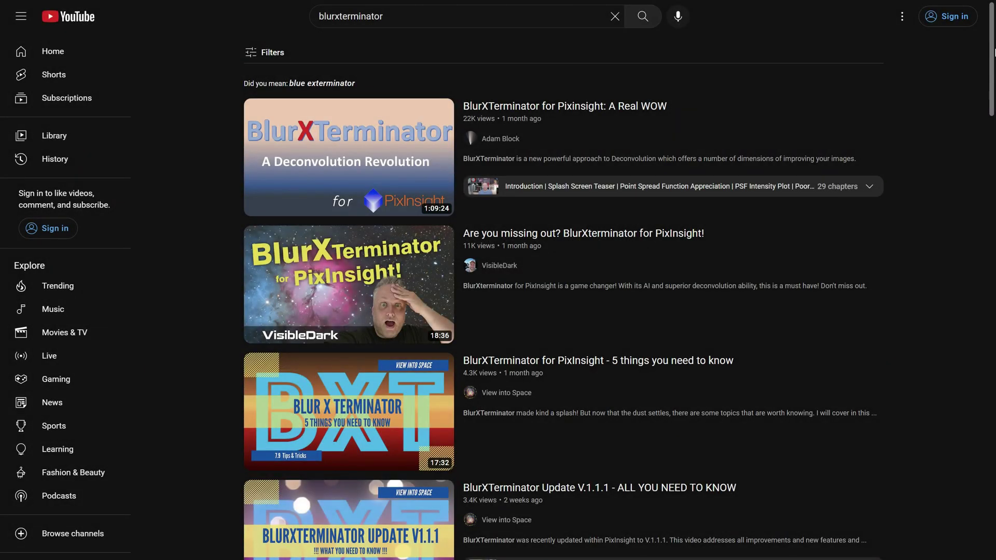
- Scroll back to the top of the RC-Astro BlurXTerminator page and exit browser fullscreen
{"action": "scroll", "coordinate": [994, 43], "scroll_direction": "down", "scroll_amount": 10}
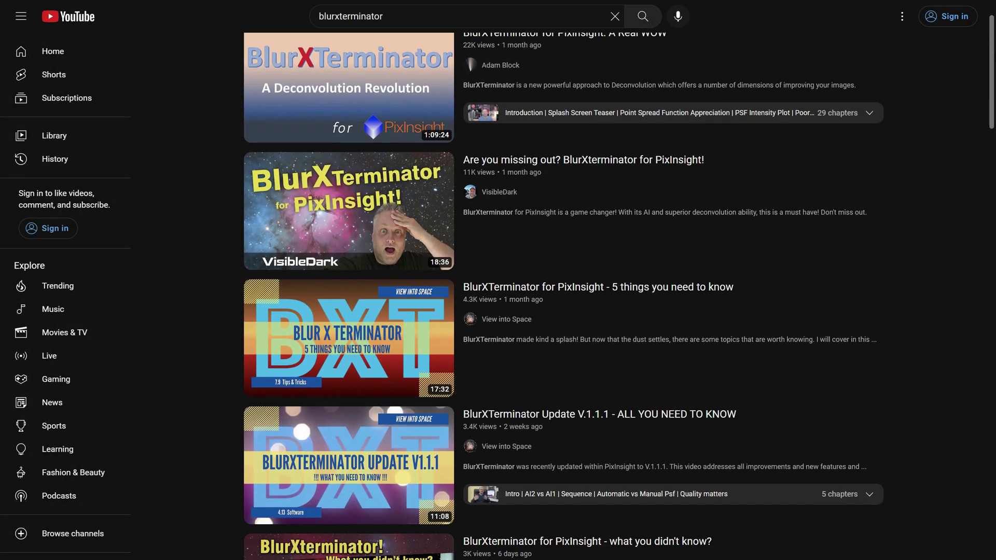
{"action": "scroll", "coordinate": [563, 296], "scroll_direction": "down", "scroll_amount": 2}
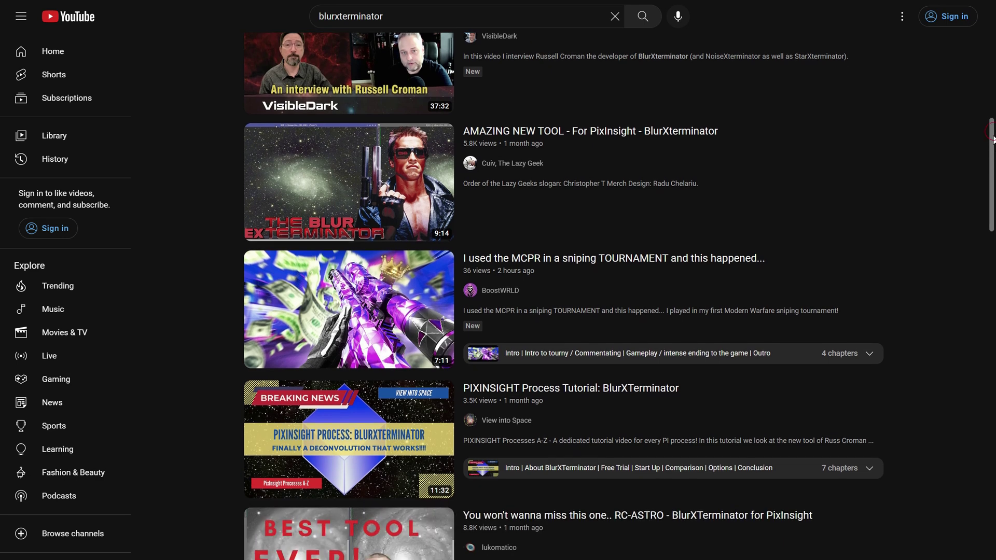
{"action": "left_click_drag", "start_coordinate": [993, 136], "coordinate": [992, 281]}
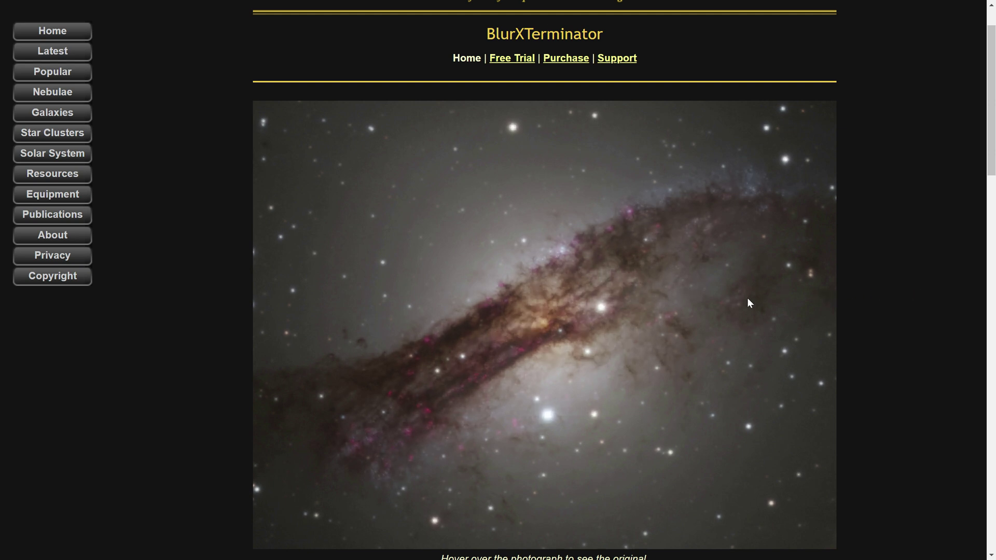
{"action": "scroll", "coordinate": [942, 296], "scroll_direction": "up", "scroll_amount": 1}
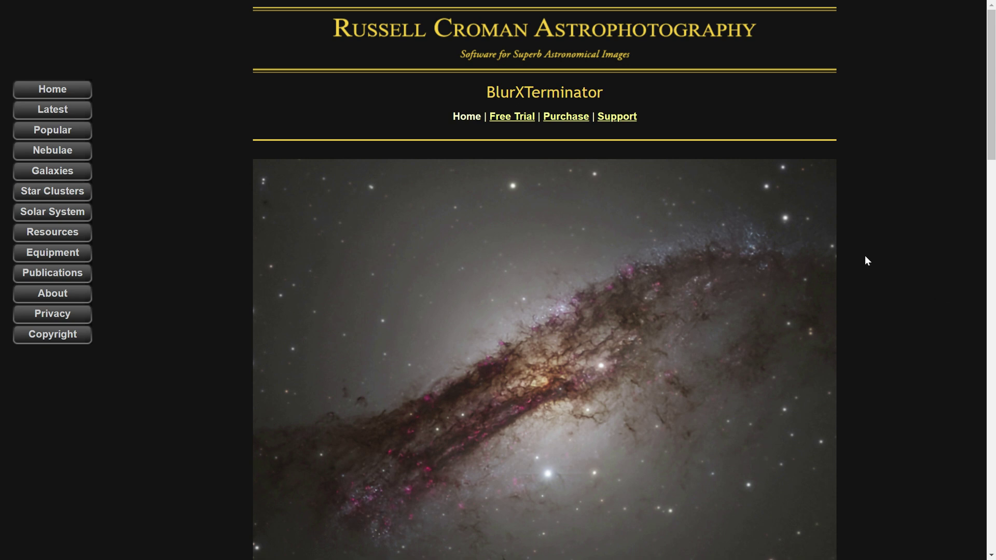
{"action": "left_click", "coordinate": [495, 36]}
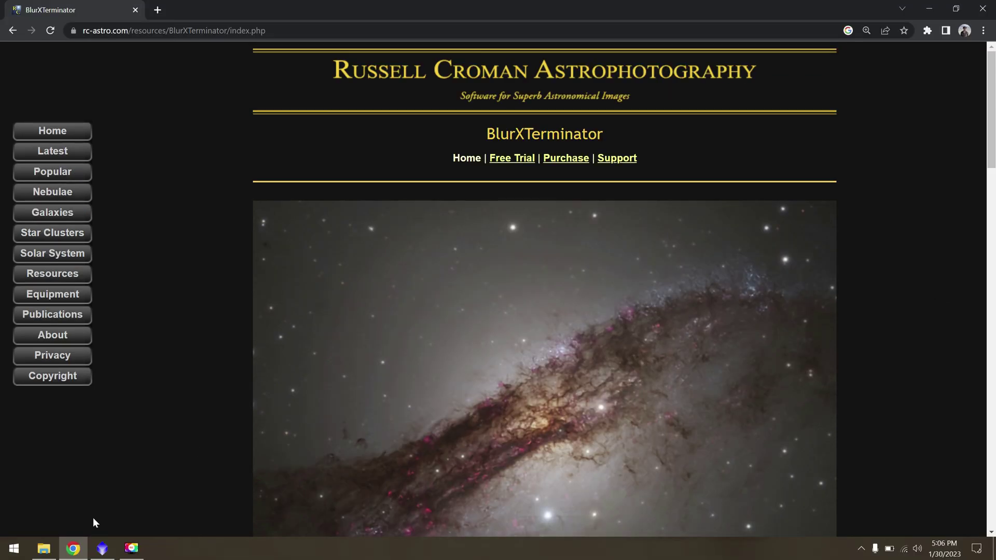
- Switch to PixInsight, zoom into the Stack-Dark Median Orion image and pan to the nebula core
{"action": "left_click", "coordinate": [102, 548]}
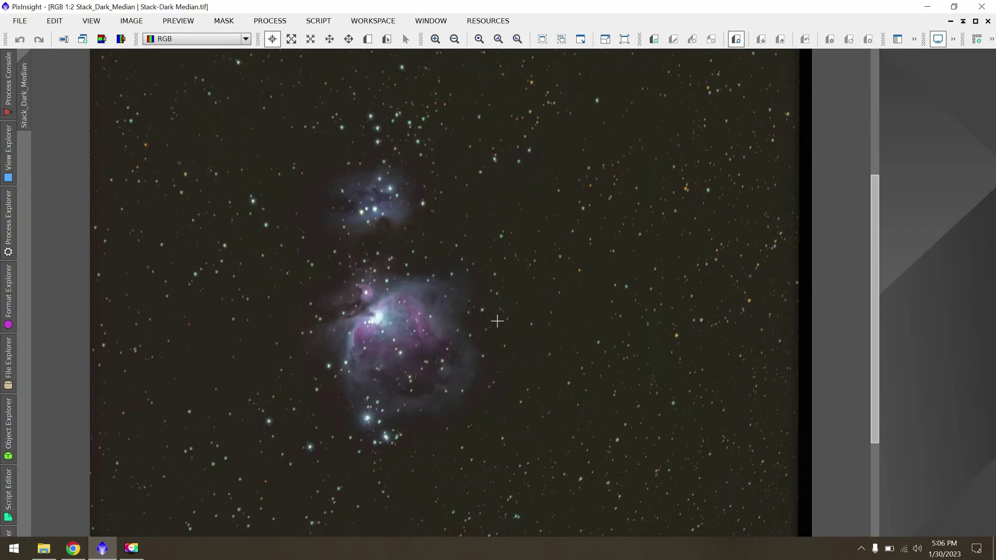
{"action": "scroll", "coordinate": [413, 363], "scroll_direction": "up", "scroll_amount": 1}
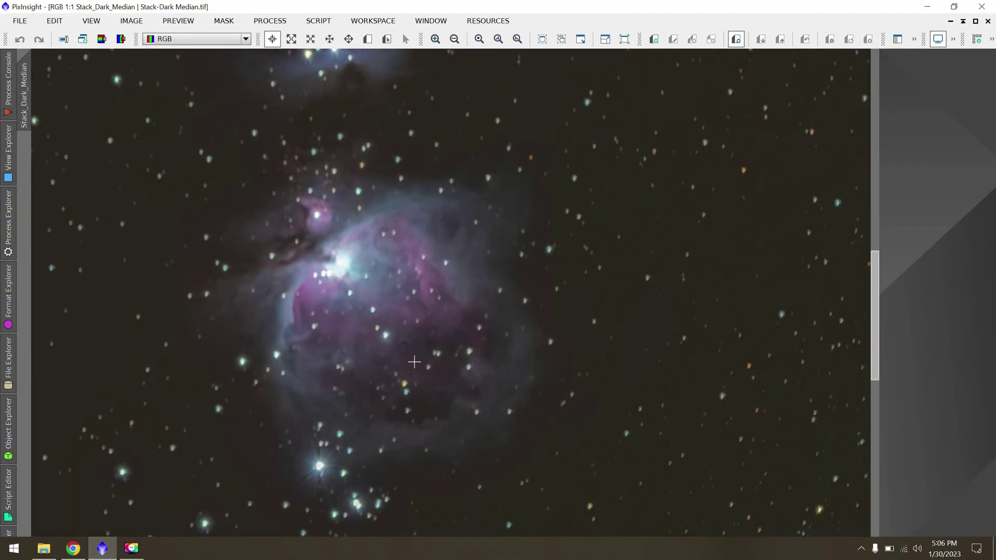
{"action": "scroll", "coordinate": [403, 350], "scroll_direction": "up", "scroll_amount": 1}
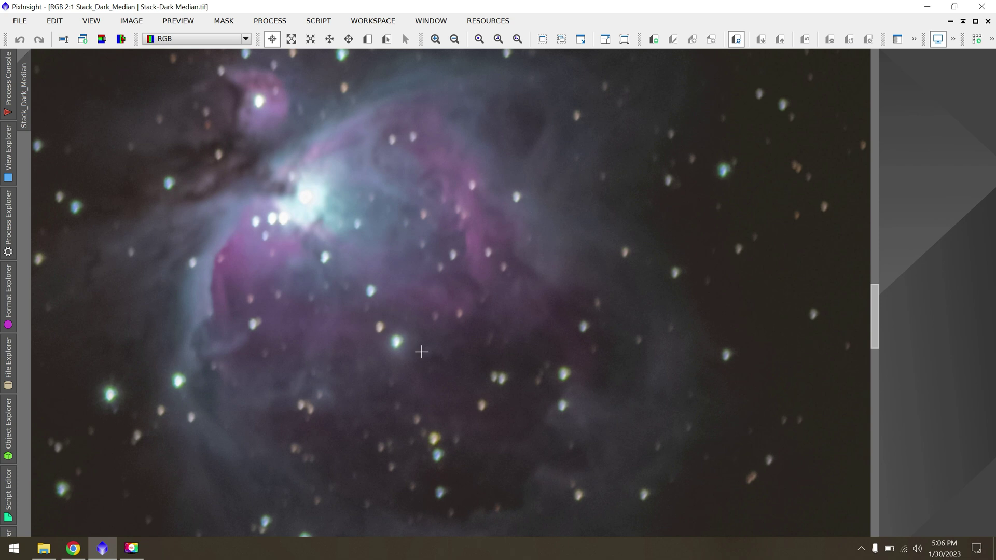
{"action": "key", "text": "space"}
{"action": "left_click_drag", "start_coordinate": [303, 268], "coordinate": [463, 300]}
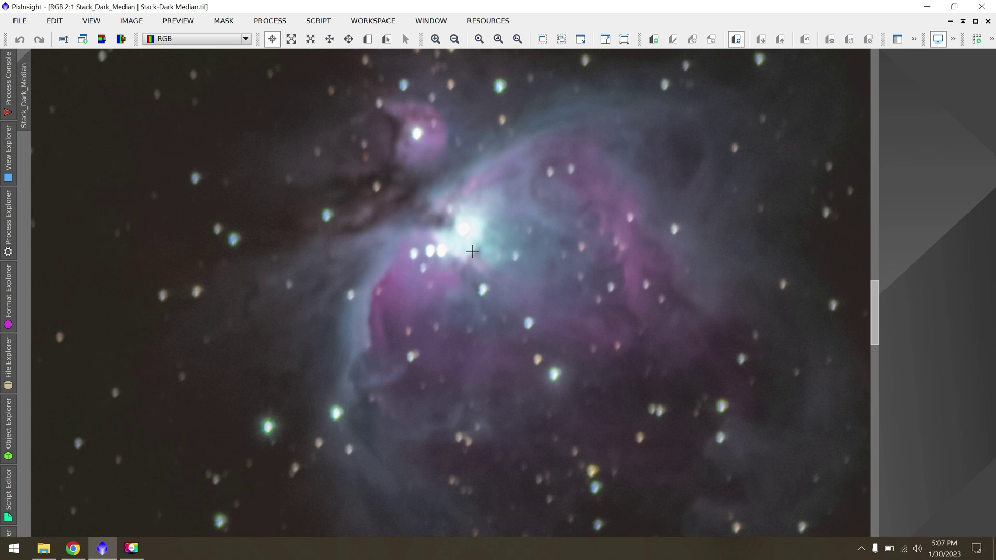
{"action": "scroll", "coordinate": [472, 252], "scroll_direction": "down", "scroll_amount": 1}
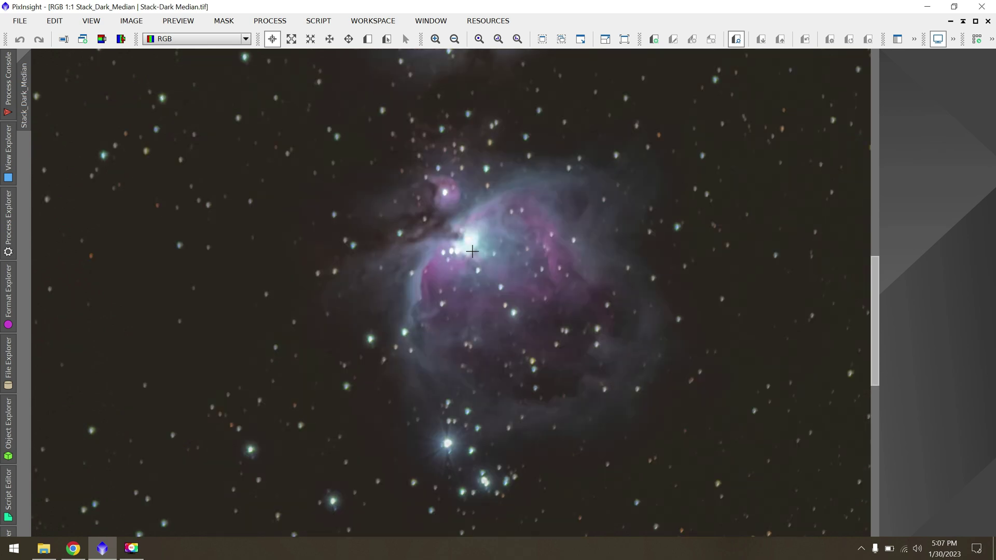
{"action": "scroll", "coordinate": [254, 195], "scroll_direction": "up", "scroll_amount": 1}
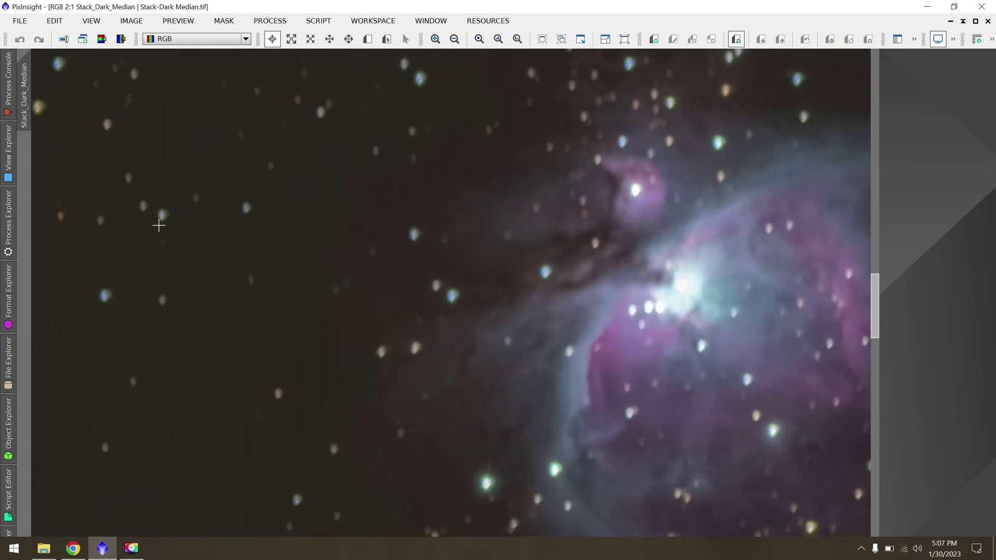
{"action": "left_click_drag", "start_coordinate": [700, 371], "coordinate": [518, 296]}
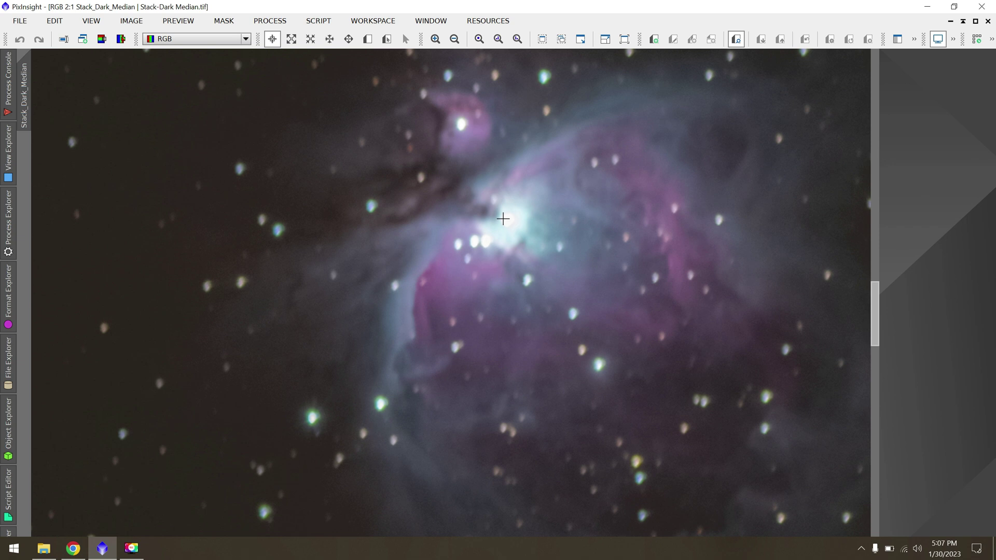
- Open BlurXTerminator from All Processes, toggling Automatic PSF off and back on, sharpening at 0.25
{"action": "left_click", "coordinate": [269, 21]}
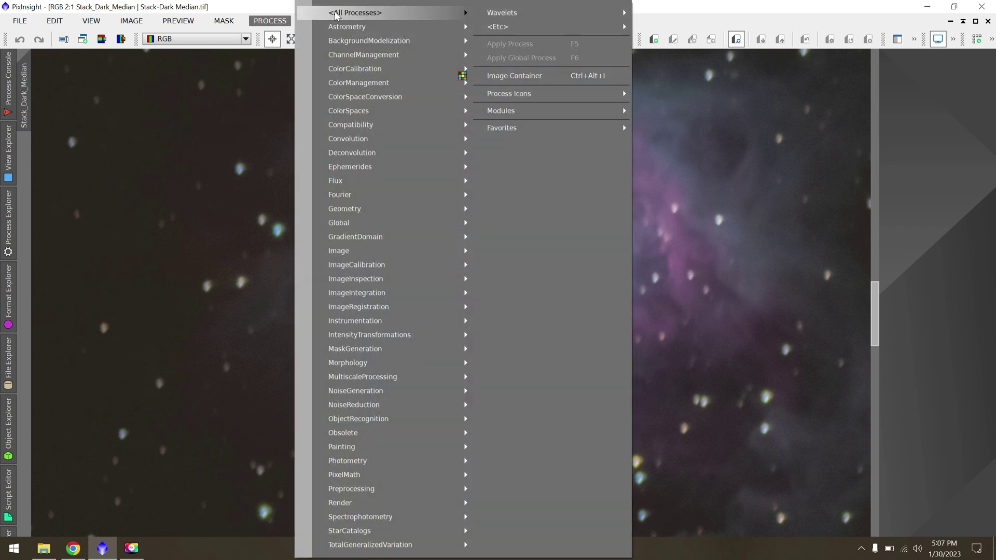
{"action": "mouse_move", "coordinate": [336, 15]}
{"action": "left_click", "coordinate": [445, 246]}
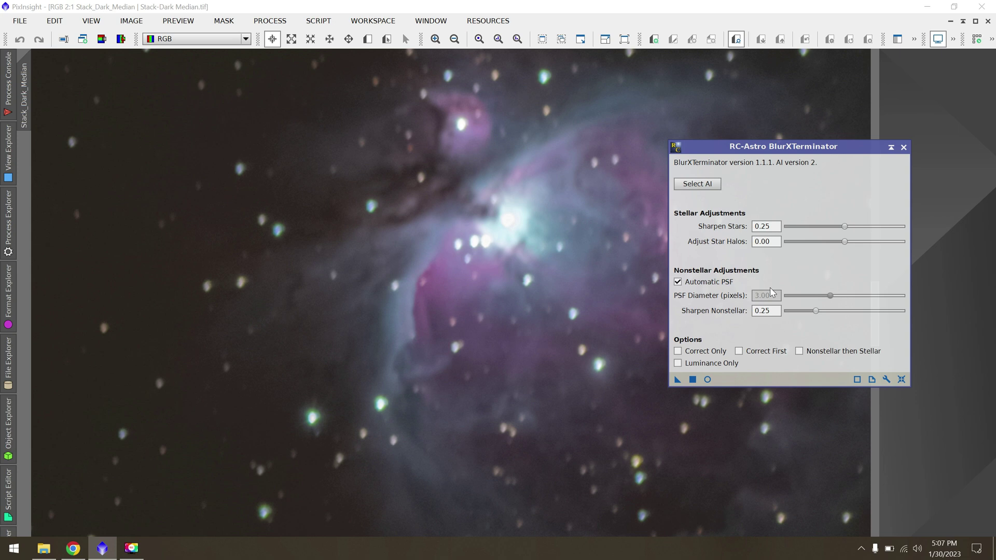
{"action": "left_click", "coordinate": [719, 287]}
{"action": "left_click", "coordinate": [826, 294]}
{"action": "left_click", "coordinate": [725, 283]}
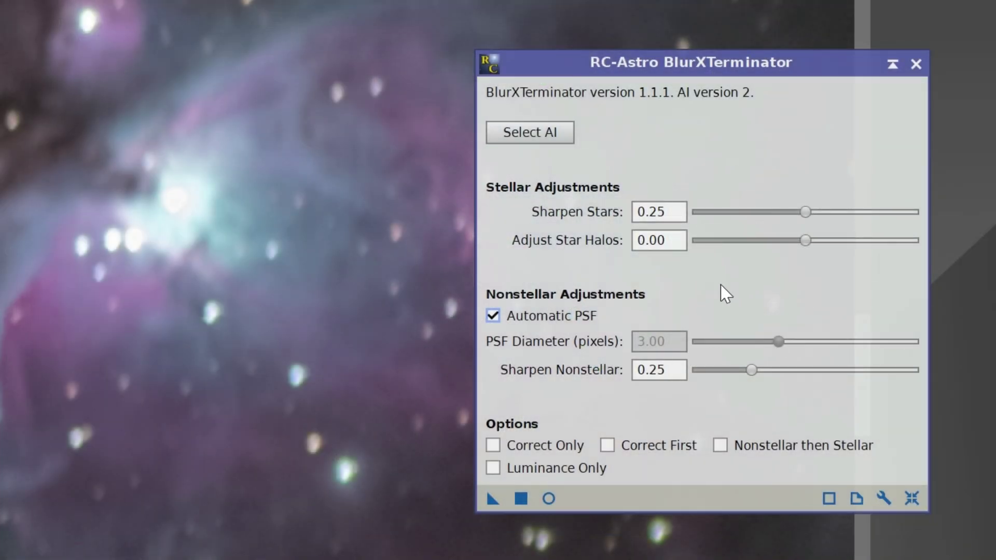
{"action": "left_click", "coordinate": [856, 498]}
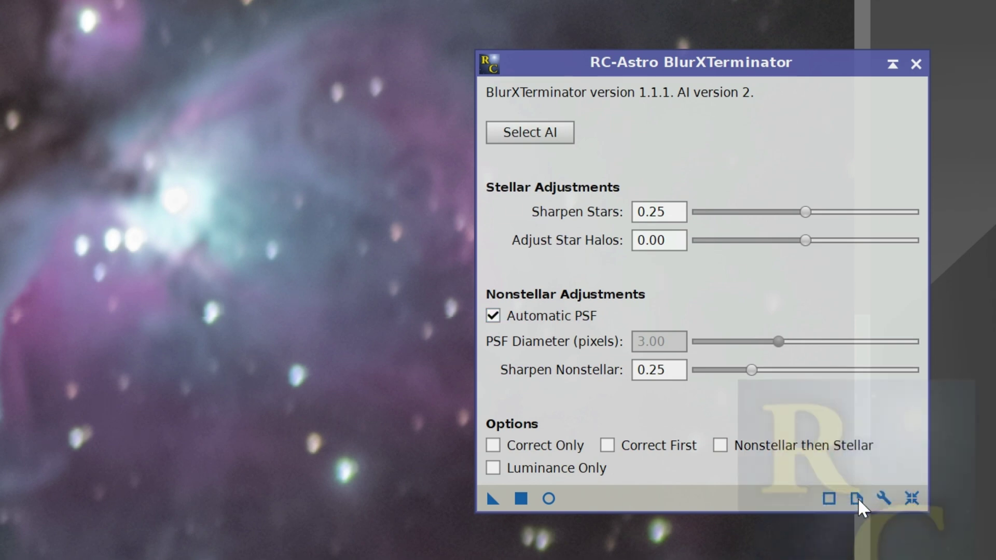
{"action": "scroll", "coordinate": [407, 271], "scroll_direction": "down", "scroll_amount": 15}
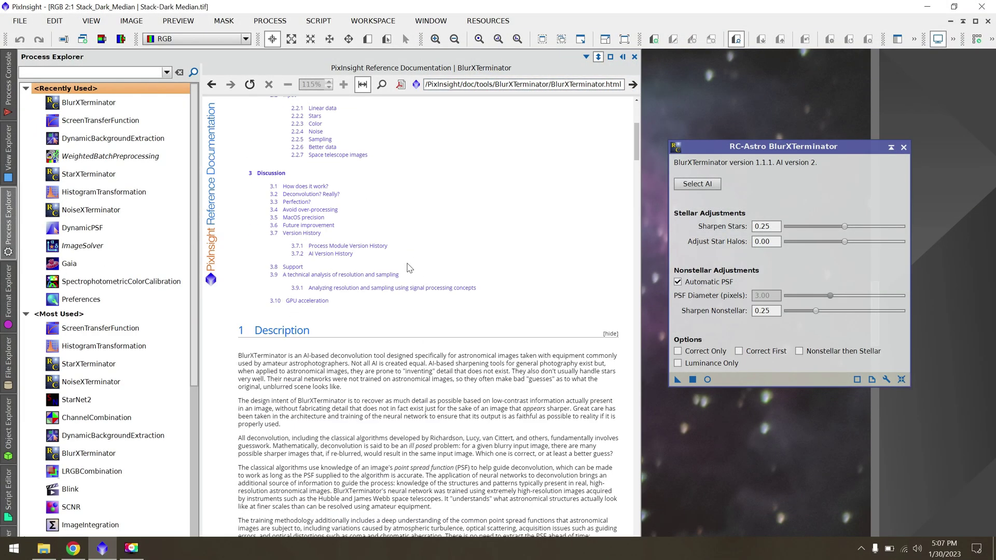
{"action": "scroll", "coordinate": [420, 292], "scroll_direction": "down", "scroll_amount": 10}
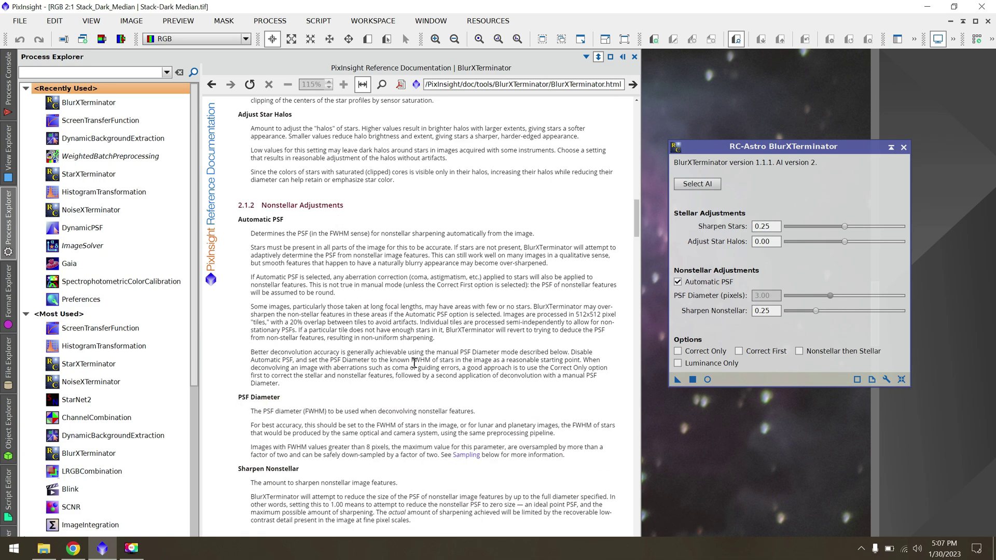
{"action": "scroll", "coordinate": [352, 220], "scroll_direction": "down", "scroll_amount": 1}
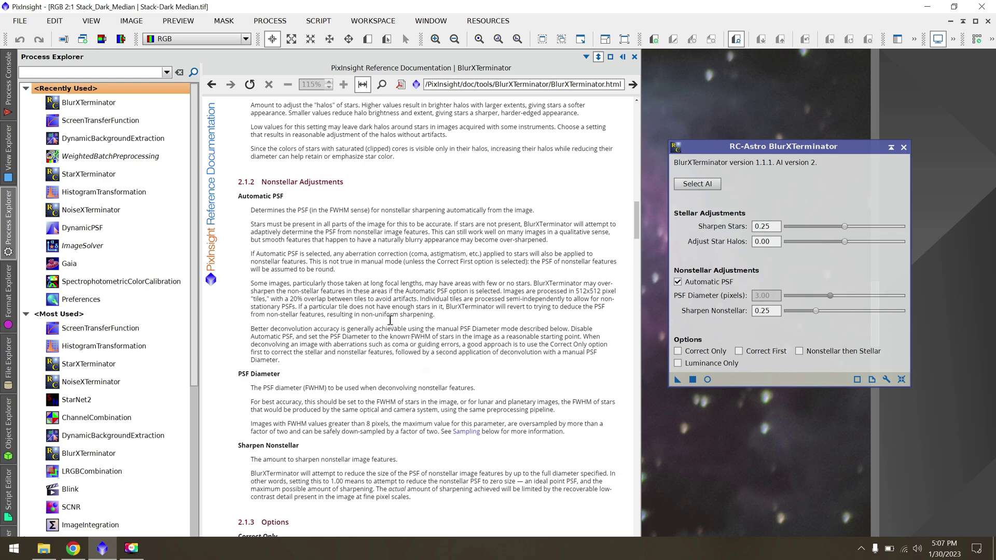
{"action": "left_click", "coordinate": [937, 168]}
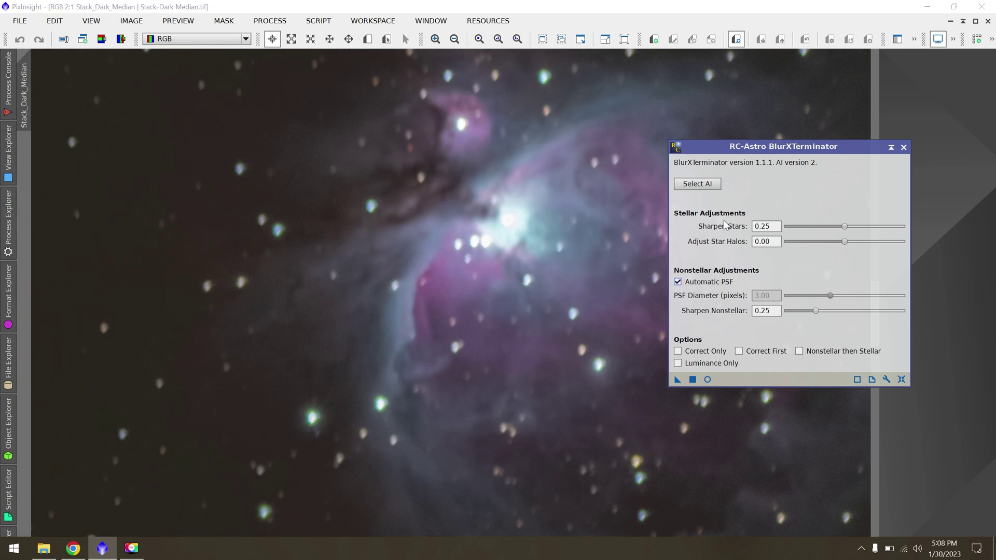
- Apply BlurXTerminator at default settings to the Orion stack and let it finish processing
{"action": "left_click_drag", "start_coordinate": [677, 382], "coordinate": [520, 284]}
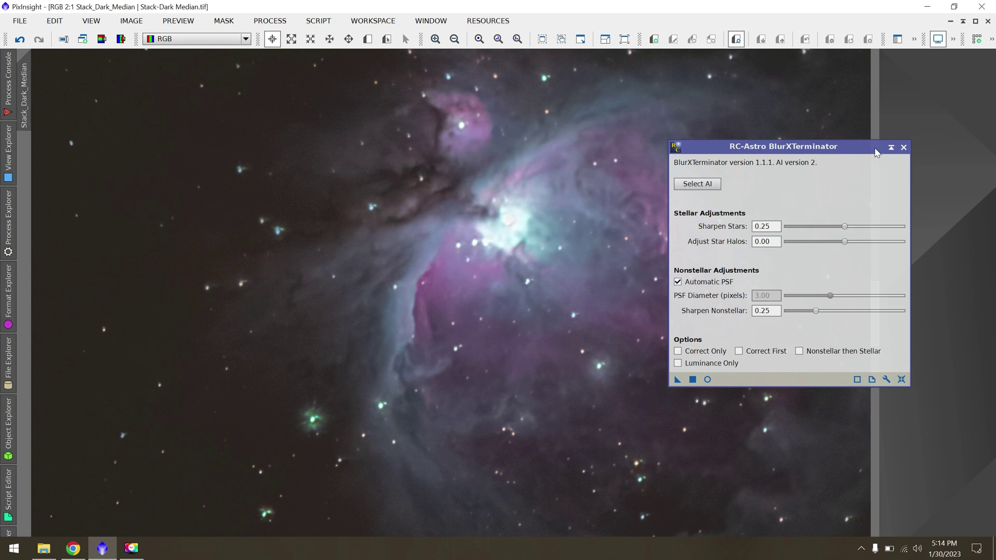
- Close BlurXTerminator and toggle Undo/Redo to compare the blurry and sharpened Orion stars
{"action": "left_click", "coordinate": [904, 147]}
{"action": "scroll", "coordinate": [591, 245], "scroll_direction": "down", "scroll_amount": 1}
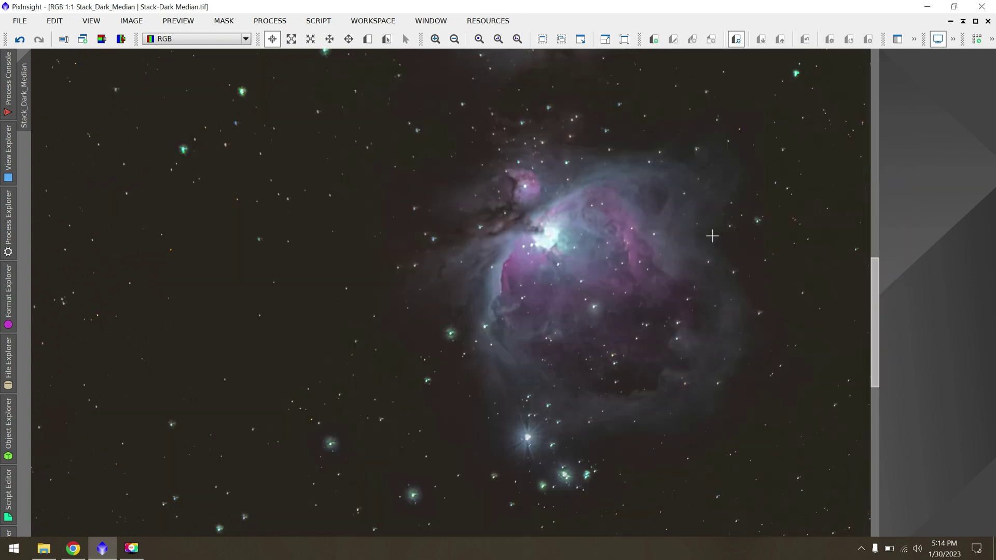
{"action": "scroll", "coordinate": [581, 213], "scroll_direction": "up", "scroll_amount": 2}
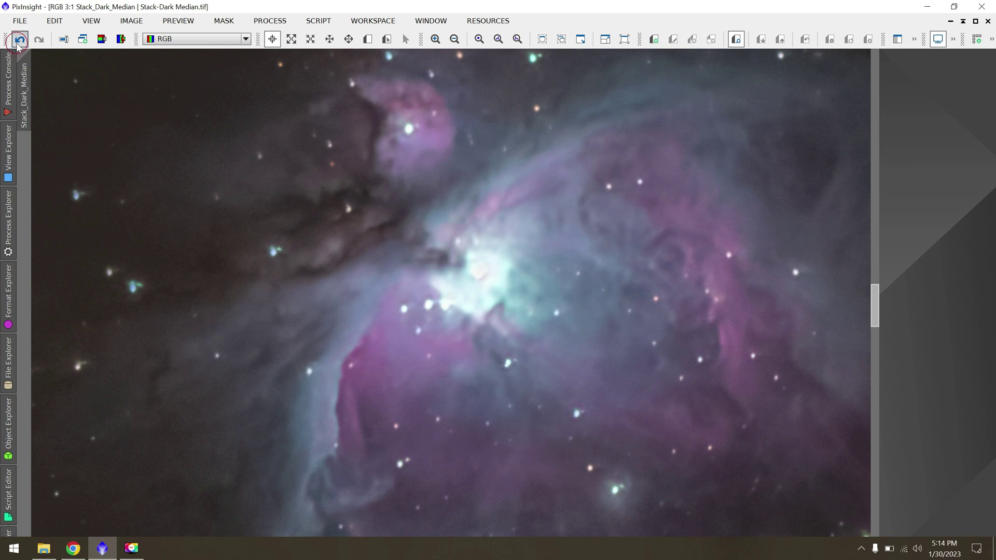
{"action": "left_click", "coordinate": [19, 40]}
{"action": "left_click", "coordinate": [39, 40]}
{"action": "left_click", "coordinate": [21, 39]}
{"action": "left_click", "coordinate": [38, 40]}
{"action": "left_click", "coordinate": [20, 40]}
{"action": "left_click", "coordinate": [39, 39]}
{"action": "left_click", "coordinate": [20, 39]}
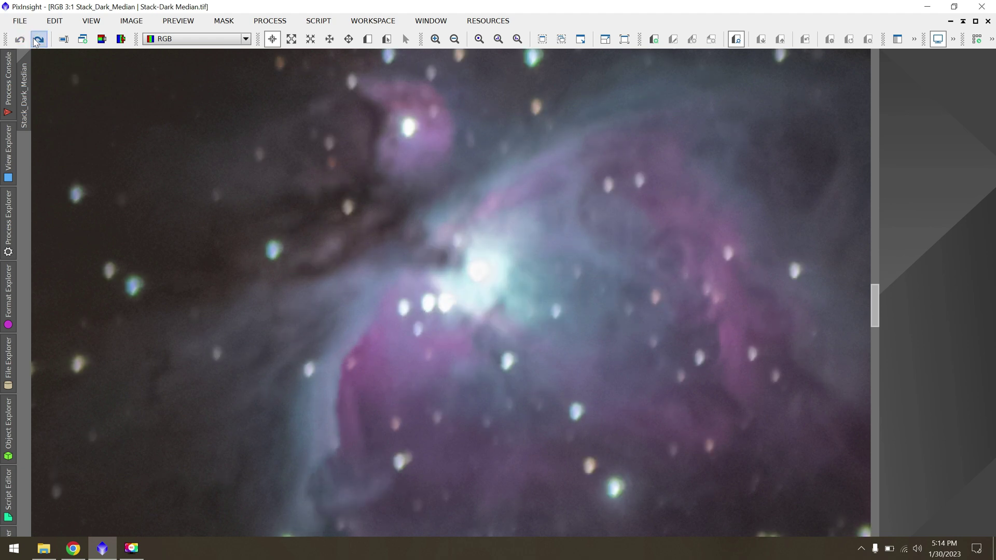
{"action": "left_click", "coordinate": [39, 40]}
{"action": "left_click", "coordinate": [20, 40]}
{"action": "left_click", "coordinate": [39, 39]}
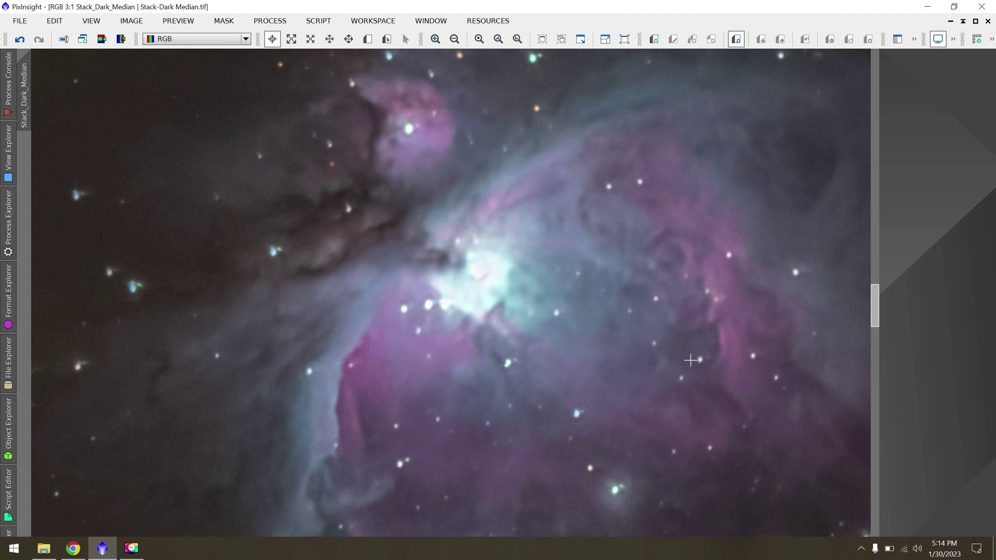
- Pan across the Orion nebula core and keep flipping between unsharpened and sharpened versions
{"action": "key", "text": "space"}
{"action": "left_click_drag", "start_coordinate": [696, 356], "coordinate": [585, 262]}
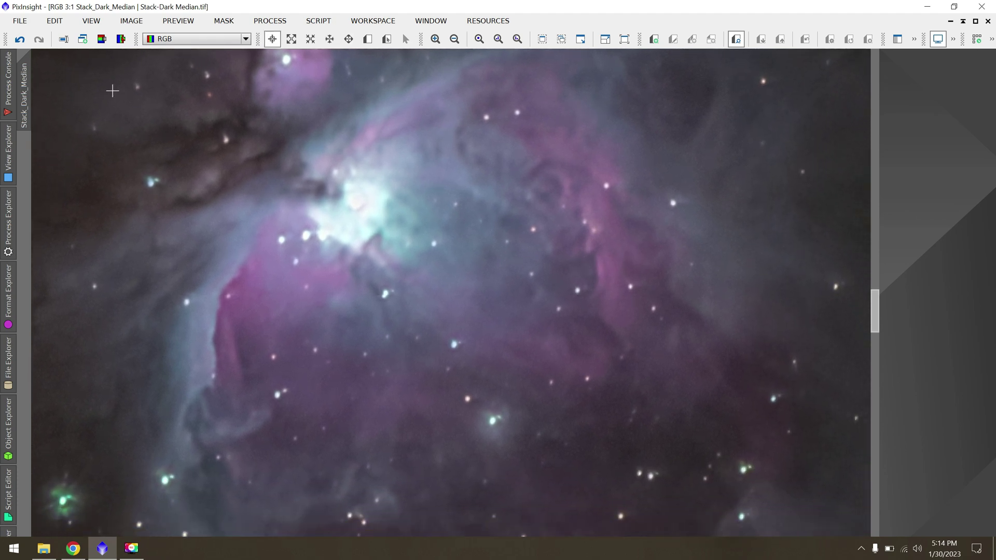
{"action": "left_click", "coordinate": [19, 40]}
{"action": "left_click", "coordinate": [37, 40]}
{"action": "left_click", "coordinate": [19, 39]}
{"action": "left_click", "coordinate": [39, 39]}
{"action": "left_click", "coordinate": [21, 40]}
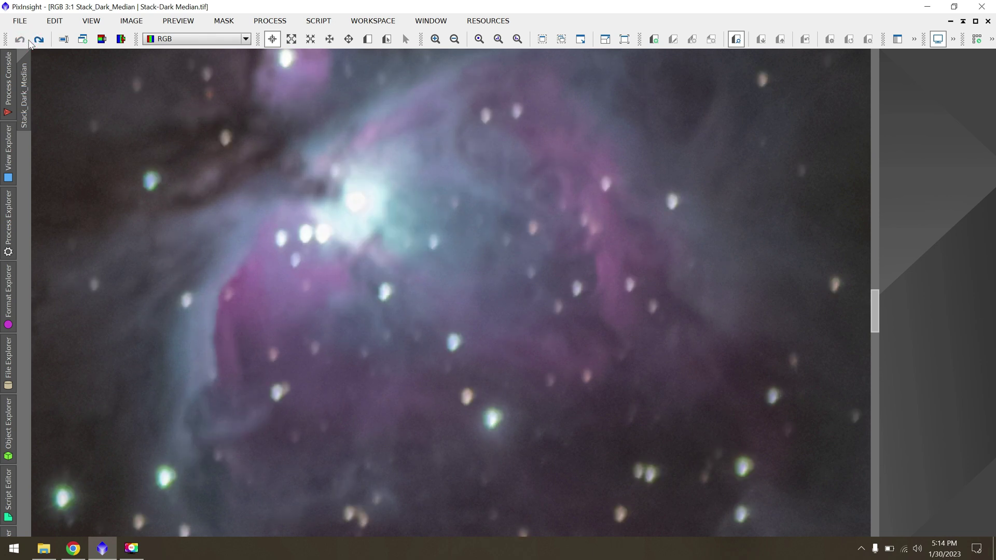
{"action": "left_click", "coordinate": [38, 41]}
{"action": "left_click", "coordinate": [20, 40]}
{"action": "left_click", "coordinate": [38, 39]}
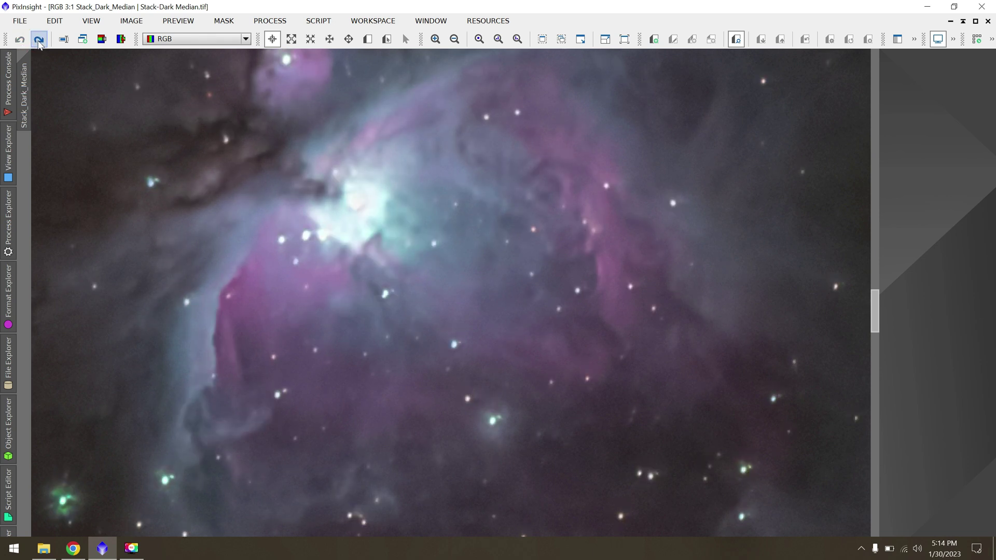
{"action": "left_click", "coordinate": [19, 40]}
{"action": "left_click", "coordinate": [39, 40]}
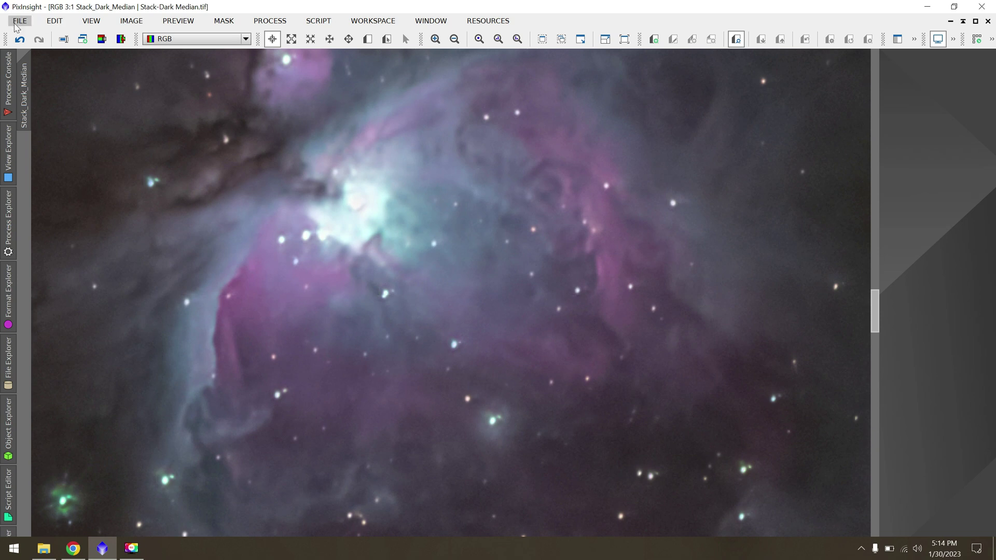
{"action": "left_click", "coordinate": [20, 40]}
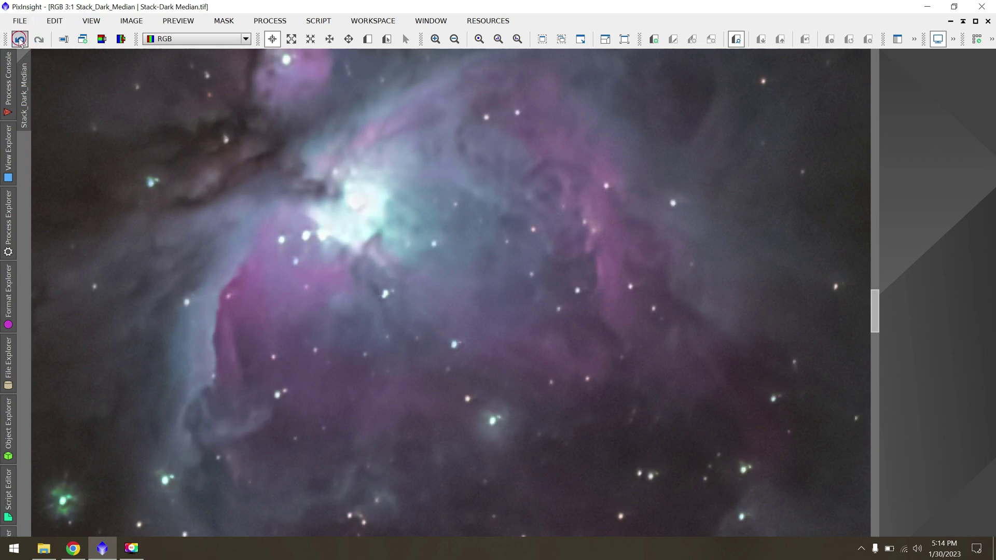
{"action": "left_click", "coordinate": [38, 40]}
{"action": "left_click", "coordinate": [39, 40]}
{"action": "left_click", "coordinate": [38, 40]}
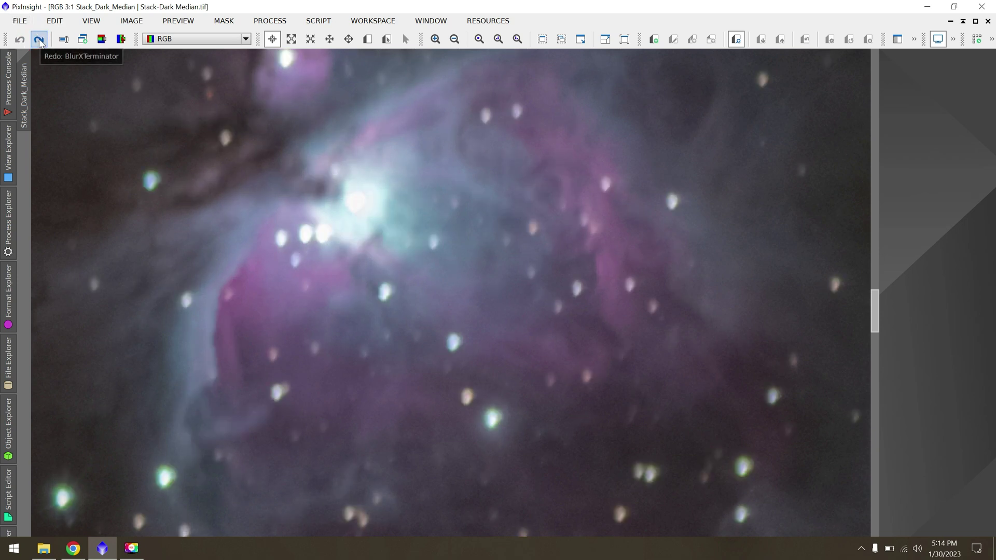
- Readjust the zoom and compare the before and after states a few more times
{"action": "scroll", "coordinate": [478, 253], "scroll_direction": "down", "scroll_amount": 2}
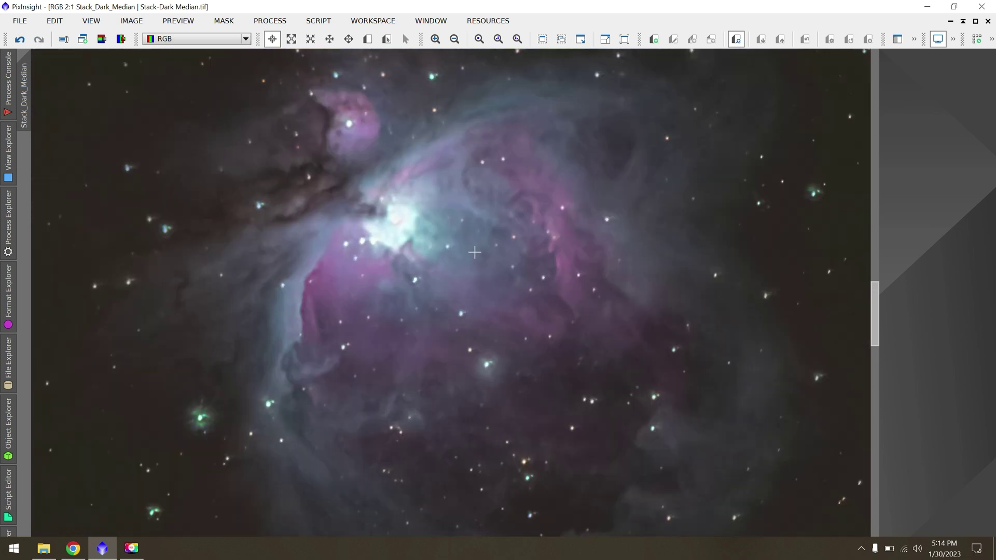
{"action": "scroll", "coordinate": [627, 278], "scroll_direction": "up", "scroll_amount": 1}
{"action": "left_click", "coordinate": [19, 40]}
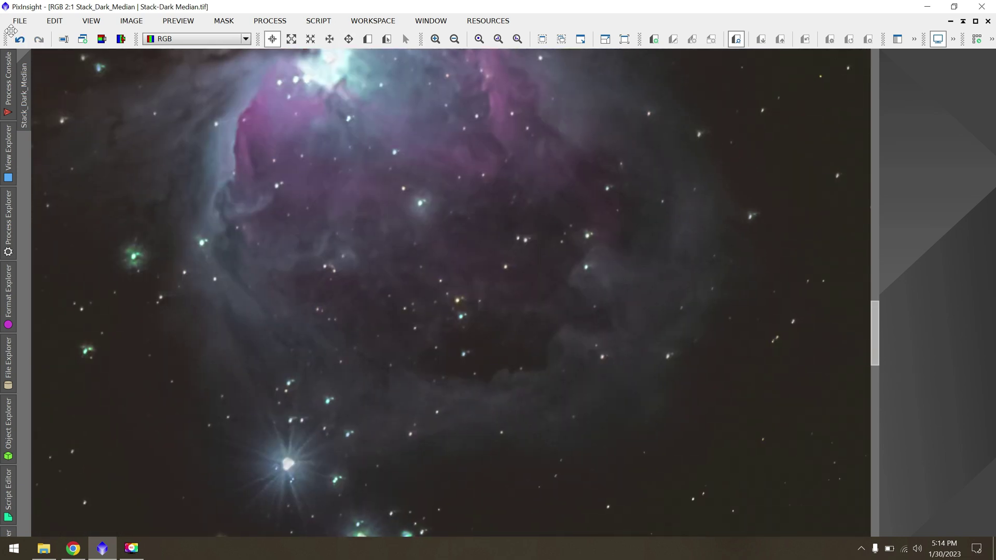
{"action": "left_click", "coordinate": [39, 40]}
{"action": "left_click", "coordinate": [19, 40]}
{"action": "left_click", "coordinate": [39, 40]}
{"action": "left_click", "coordinate": [19, 40]}
{"action": "left_click", "coordinate": [39, 40]}
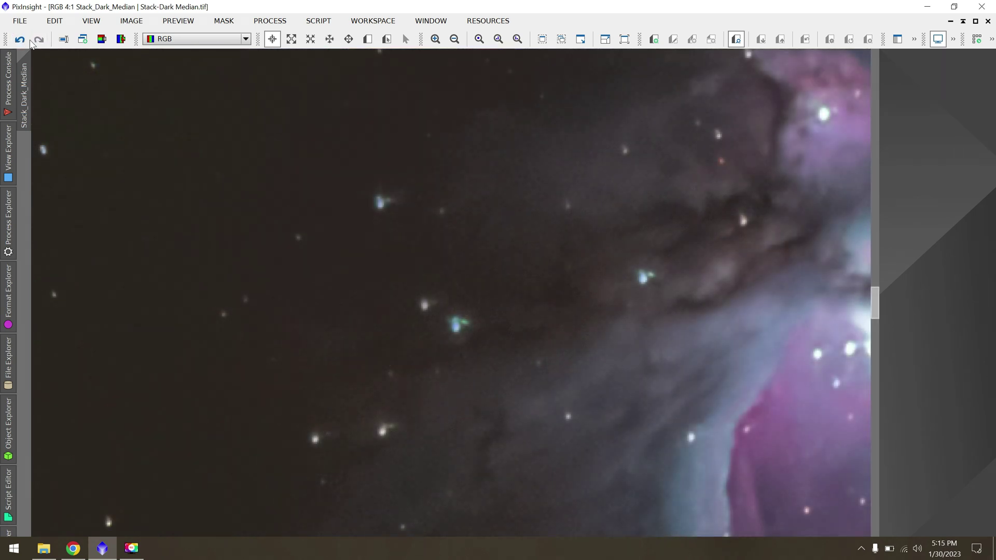
{"action": "left_click", "coordinate": [19, 40]}
{"action": "left_click", "coordinate": [38, 40]}
- Pan to the stars above the nebula and compare again, ending on the sharpened result
{"action": "key", "text": "alt+p"}
{"action": "left_click_drag", "start_coordinate": [758, 202], "coordinate": [475, 442]}
{"action": "left_click_drag", "start_coordinate": [612, 275], "coordinate": [515, 296]}
{"action": "key", "text": "alt+r"}
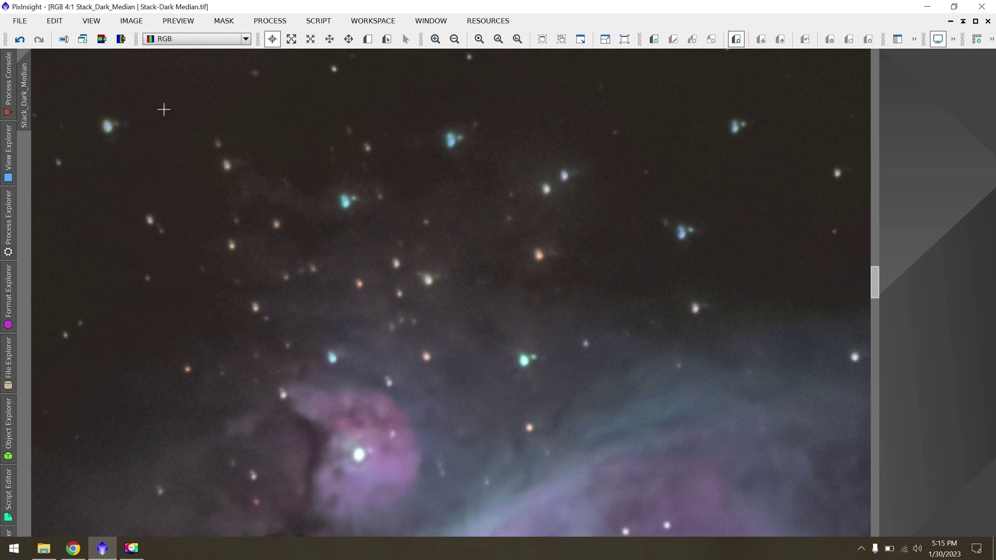
{"action": "left_click", "coordinate": [19, 40]}
{"action": "left_click", "coordinate": [39, 40]}
{"action": "left_click", "coordinate": [19, 39]}
{"action": "left_click", "coordinate": [39, 40]}
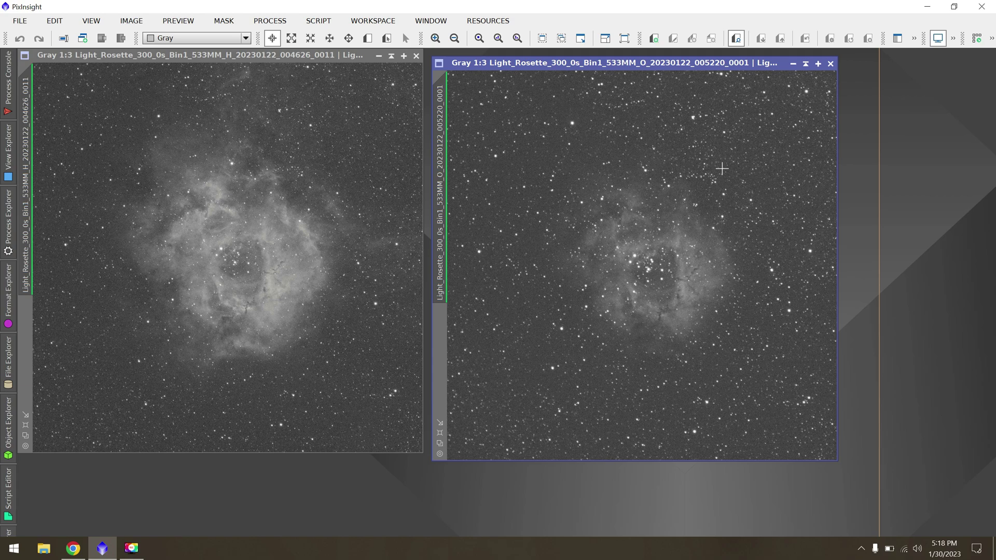
- Zoom into the Rosette O frame, apply BlurXTerminator (0.25 stars, 0.25 nonstellar), then close the tool
{"action": "scroll", "coordinate": [725, 276], "scroll_direction": "up", "scroll_amount": 1}
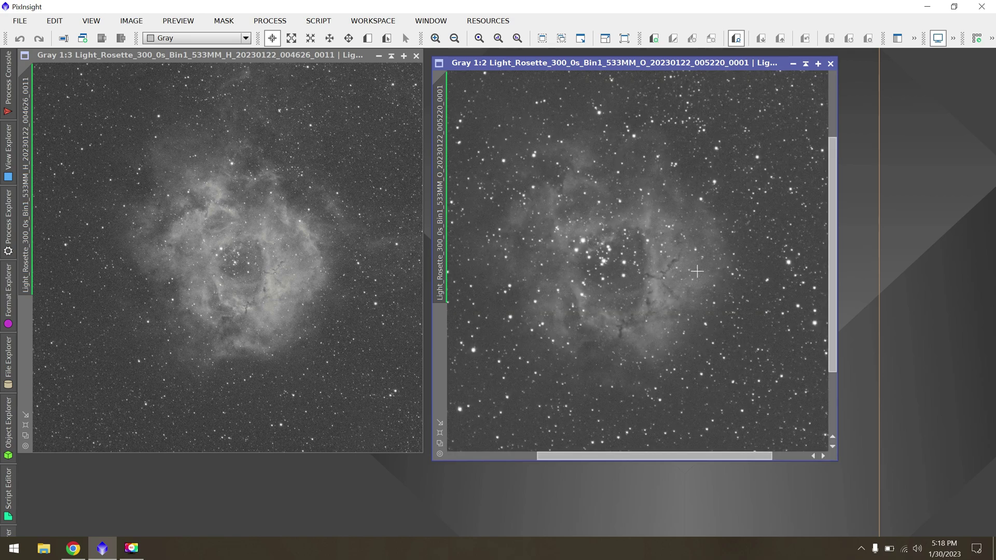
{"action": "scroll", "coordinate": [696, 271], "scroll_direction": "up", "scroll_amount": 1}
{"action": "scroll", "coordinate": [687, 260], "scroll_direction": "up", "scroll_amount": 1}
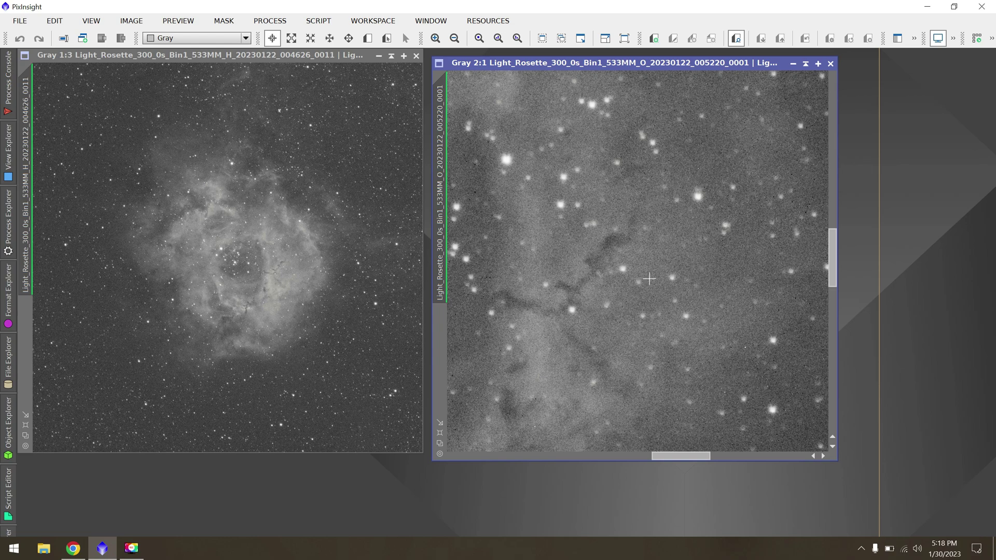
{"action": "scroll", "coordinate": [648, 278], "scroll_direction": "down", "scroll_amount": 1}
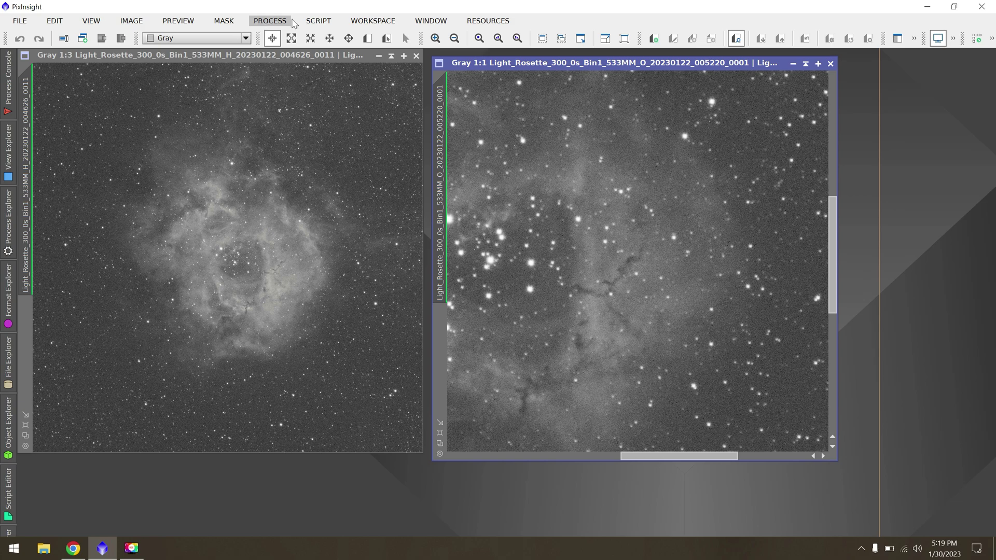
{"action": "left_click", "coordinate": [272, 20]}
{"action": "mouse_move", "coordinate": [355, 13]}
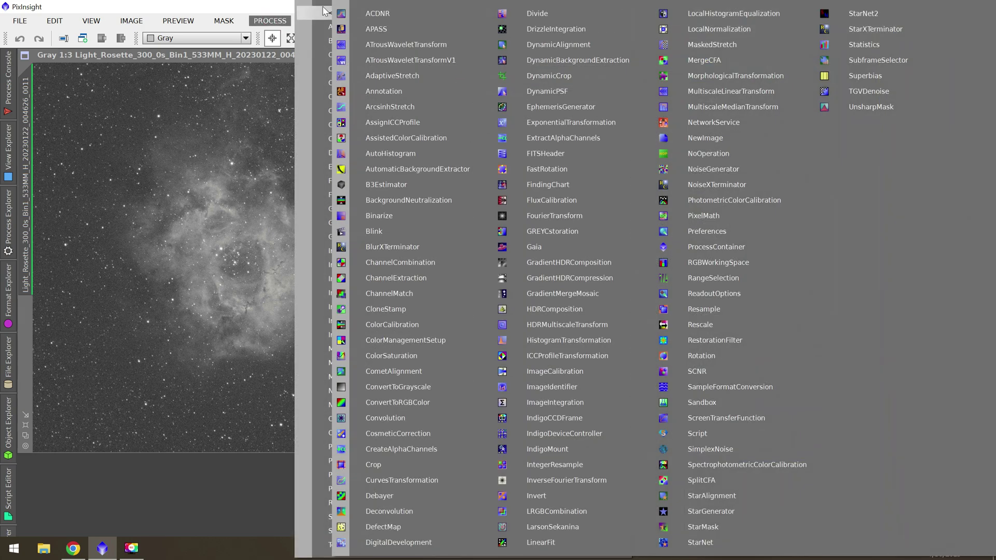
{"action": "left_click", "coordinate": [405, 241]}
{"action": "left_click_drag", "start_coordinate": [805, 151], "coordinate": [880, 125]}
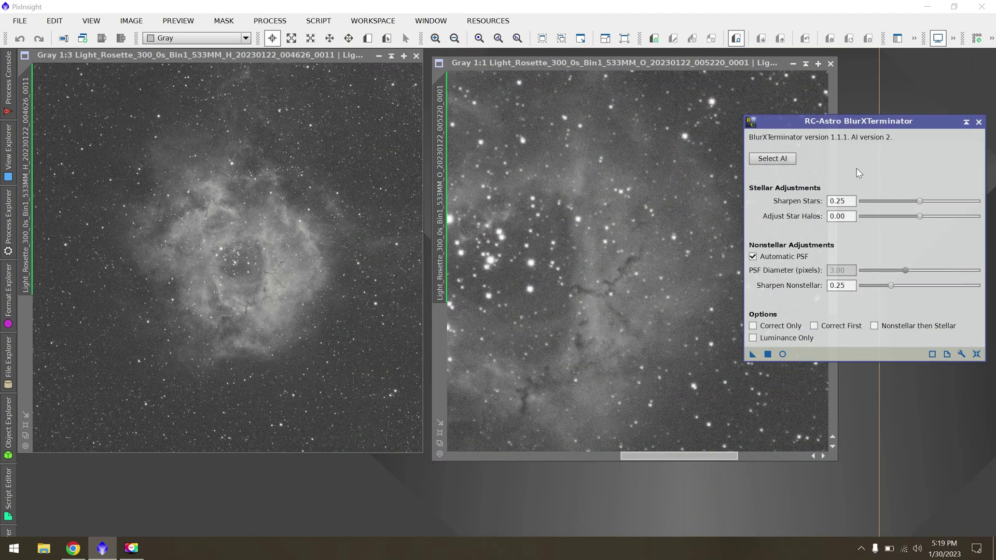
{"action": "left_click_drag", "start_coordinate": [753, 352], "coordinate": [668, 323]}
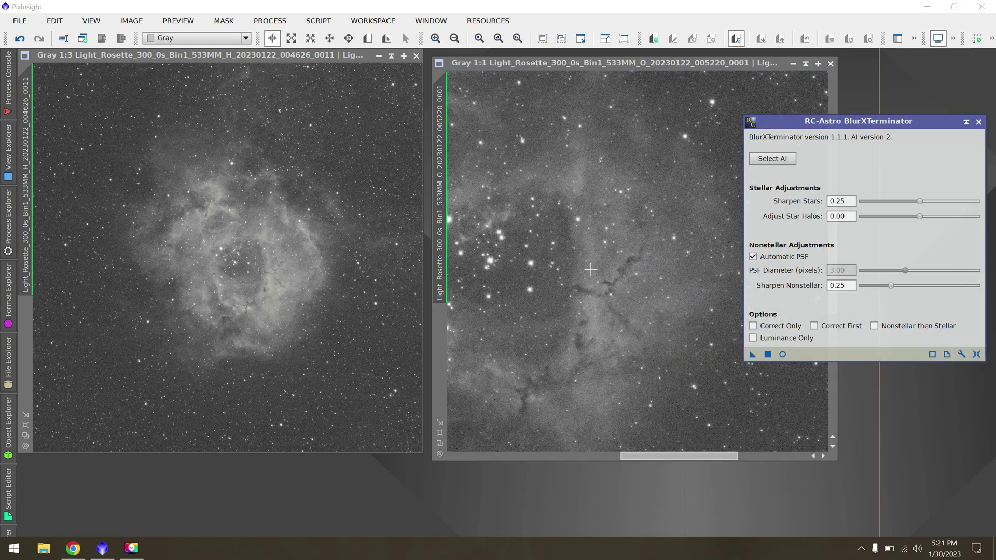
{"action": "left_click", "coordinate": [977, 122]}
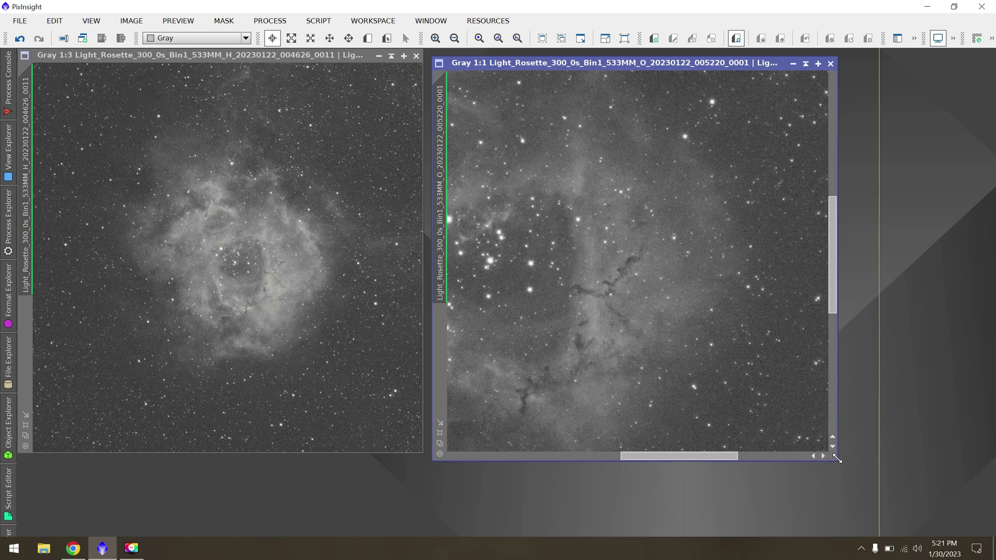
- Enlarge the OIII frame's window, zoom in, and toggle Undo/Redo to compare its stars
{"action": "left_click_drag", "start_coordinate": [836, 458], "coordinate": [975, 504]}
{"action": "scroll", "coordinate": [695, 345], "scroll_direction": "up", "scroll_amount": 2}
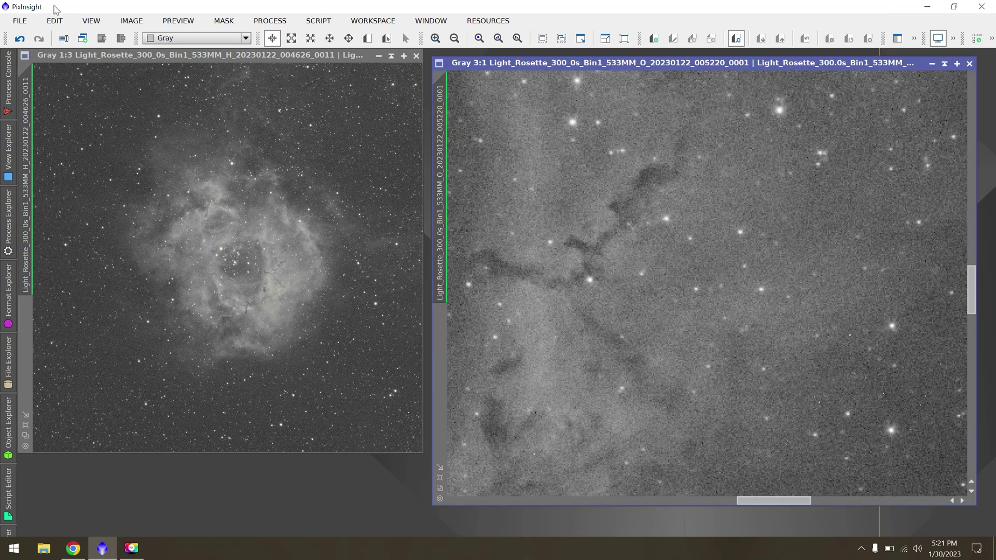
{"action": "left_click", "coordinate": [19, 38]}
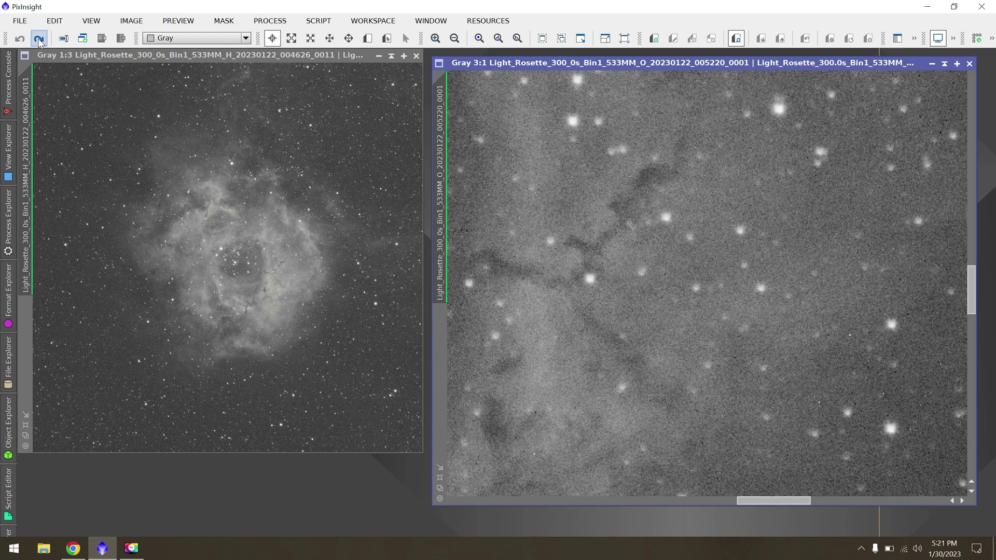
{"action": "left_click", "coordinate": [39, 39]}
{"action": "left_click", "coordinate": [20, 38]}
{"action": "left_click", "coordinate": [39, 39]}
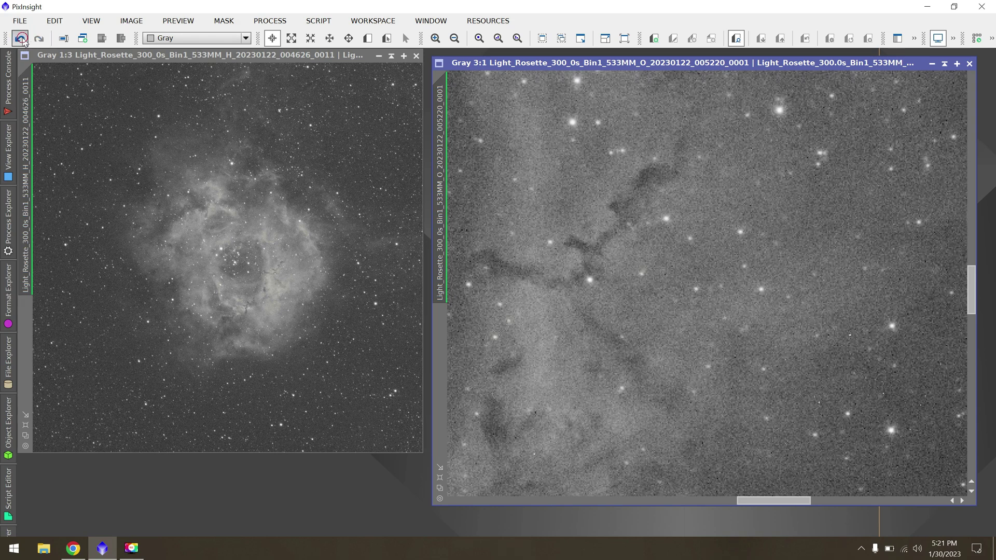
{"action": "left_click", "coordinate": [20, 38]}
{"action": "left_click", "coordinate": [39, 38]}
{"action": "left_click", "coordinate": [20, 38]}
{"action": "left_click", "coordinate": [39, 39]}
{"action": "left_click", "coordinate": [21, 39]}
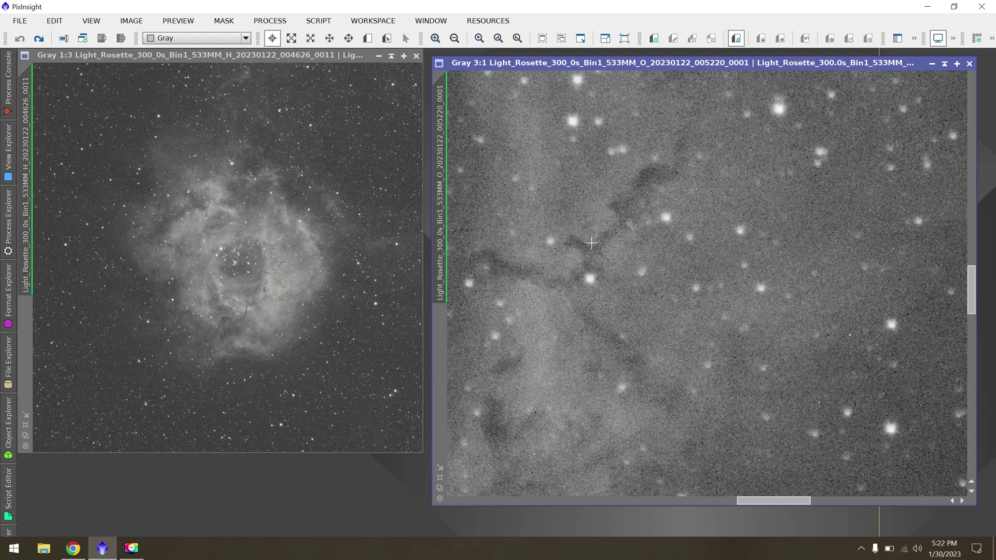
- Keep flipping between the blurred and sharpened OIII stars, ending on the sharpened frame
{"action": "left_click", "coordinate": [39, 38]}
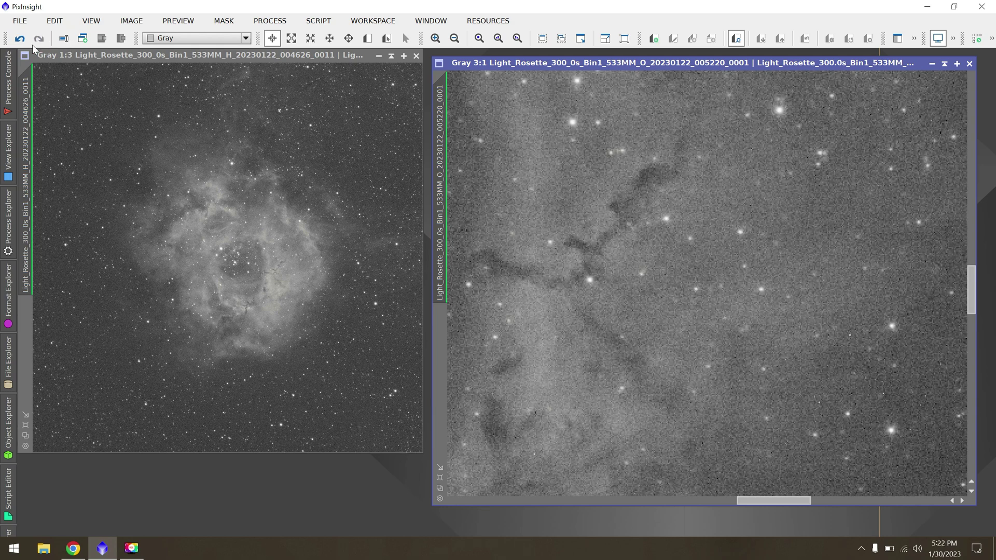
{"action": "left_click", "coordinate": [20, 38]}
{"action": "left_click", "coordinate": [39, 39]}
{"action": "left_click", "coordinate": [20, 39]}
{"action": "left_click", "coordinate": [39, 39]}
{"action": "left_click", "coordinate": [20, 41]}
{"action": "left_click", "coordinate": [39, 39]}
{"action": "left_click", "coordinate": [20, 39]}
{"action": "left_click", "coordinate": [40, 41]}
- Zoom into the central star cluster, compare again, reapply sharpening and zoom out to 1:2
{"action": "scroll", "coordinate": [644, 255], "scroll_direction": "down", "scroll_amount": 2}
{"action": "left_click_drag", "start_coordinate": [571, 377], "coordinate": [730, 349]}
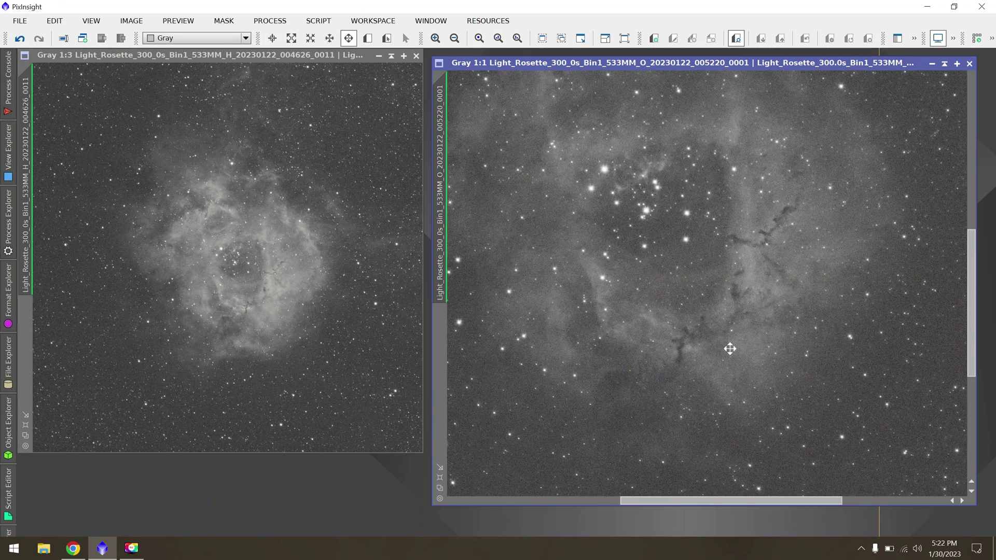
{"action": "scroll", "coordinate": [643, 161], "scroll_direction": "up", "scroll_amount": 3}
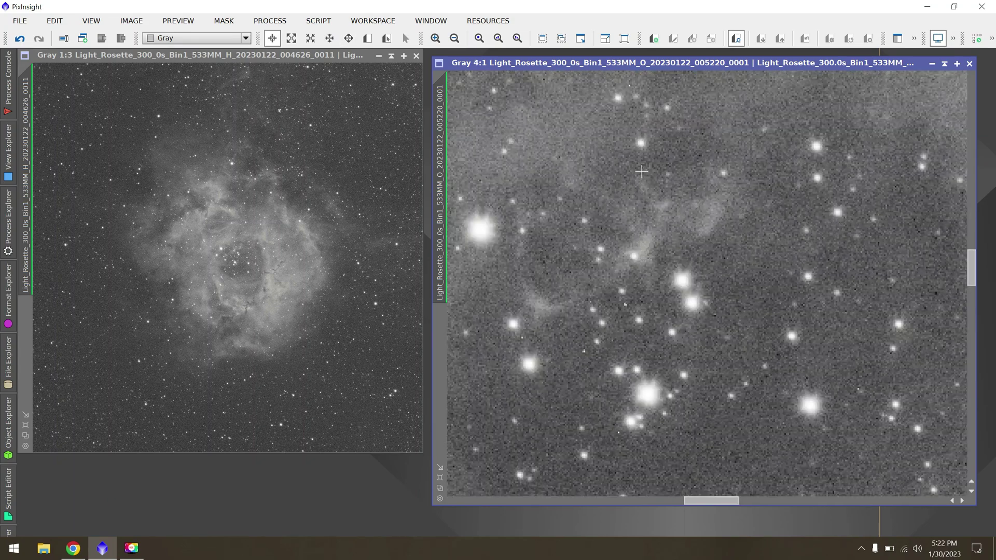
{"action": "left_click", "coordinate": [21, 38]}
{"action": "left_click", "coordinate": [21, 39]}
{"action": "left_click", "coordinate": [21, 39]}
{"action": "left_click", "coordinate": [21, 39]}
{"action": "left_click", "coordinate": [20, 38]}
{"action": "left_click", "coordinate": [20, 39]}
{"action": "left_click", "coordinate": [21, 39]}
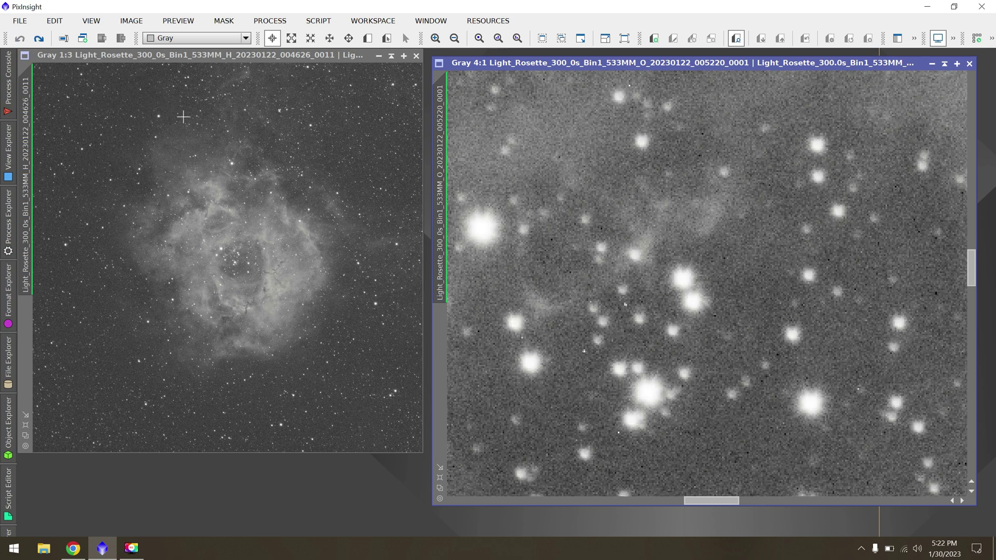
{"action": "left_click", "coordinate": [39, 38]}
{"action": "scroll", "coordinate": [666, 322], "scroll_direction": "down", "scroll_amount": 3}
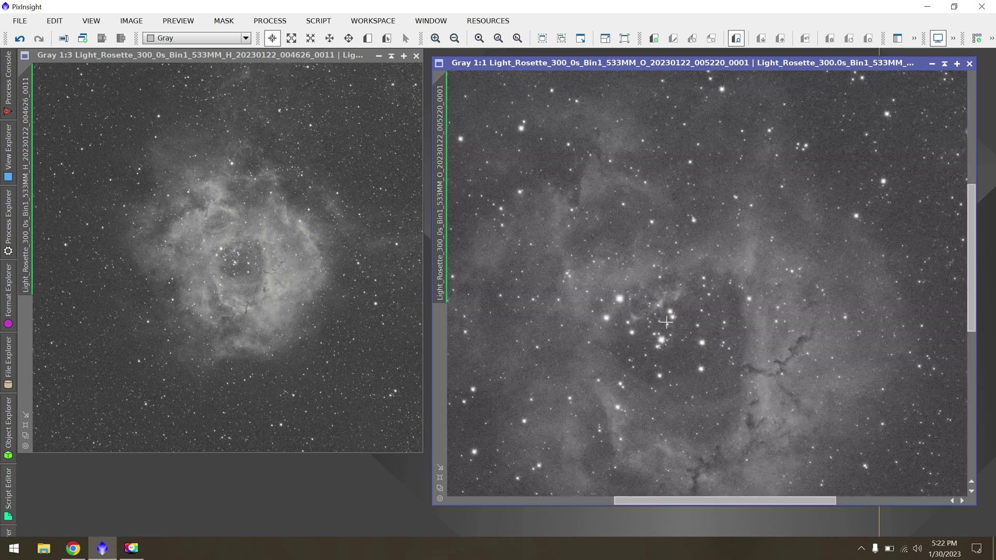
{"action": "scroll", "coordinate": [728, 354], "scroll_direction": "down", "scroll_amount": 1}
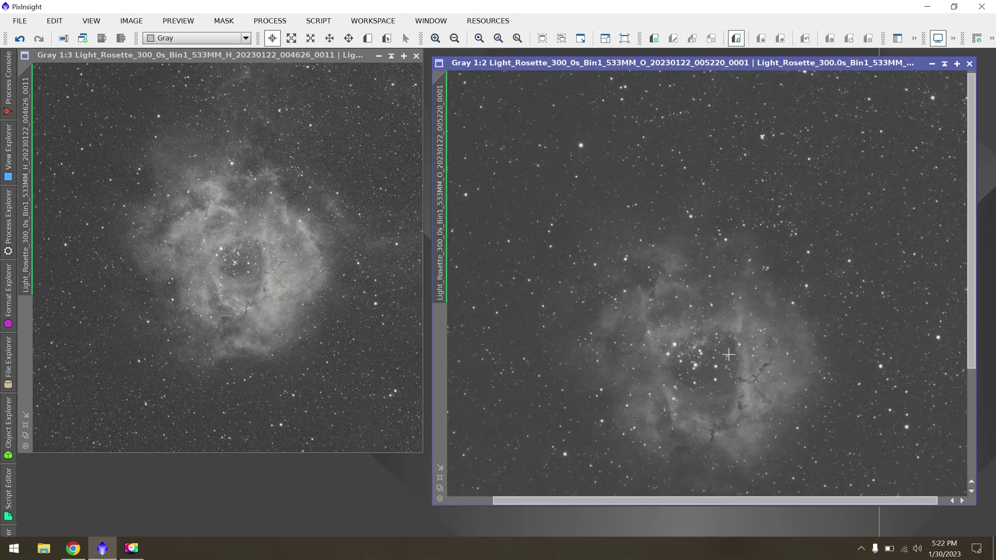
{"action": "scroll", "coordinate": [729, 354], "scroll_direction": "down", "scroll_amount": 1}
{"action": "scroll", "coordinate": [237, 259], "scroll_direction": "up", "scroll_amount": 1}
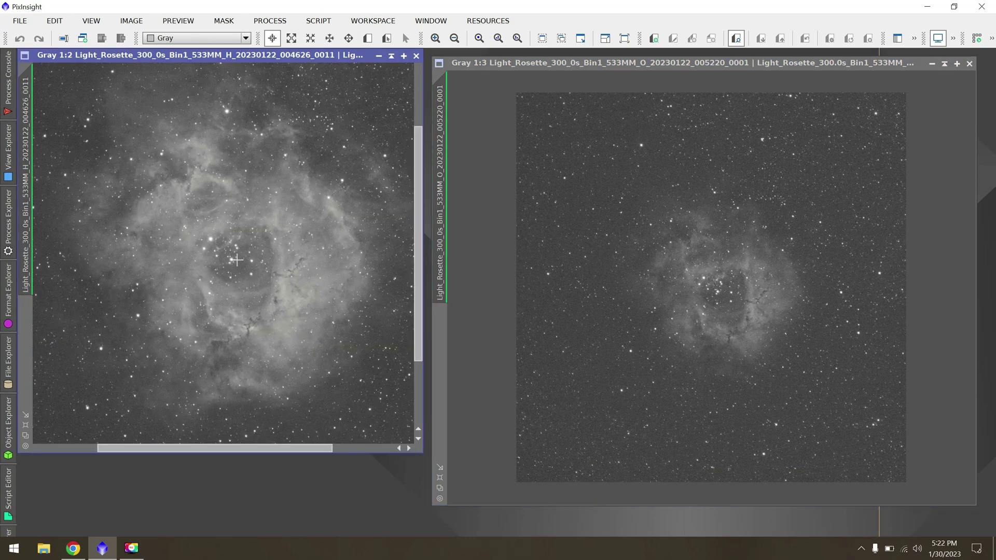
{"action": "scroll", "coordinate": [237, 260], "scroll_direction": "up", "scroll_amount": 3}
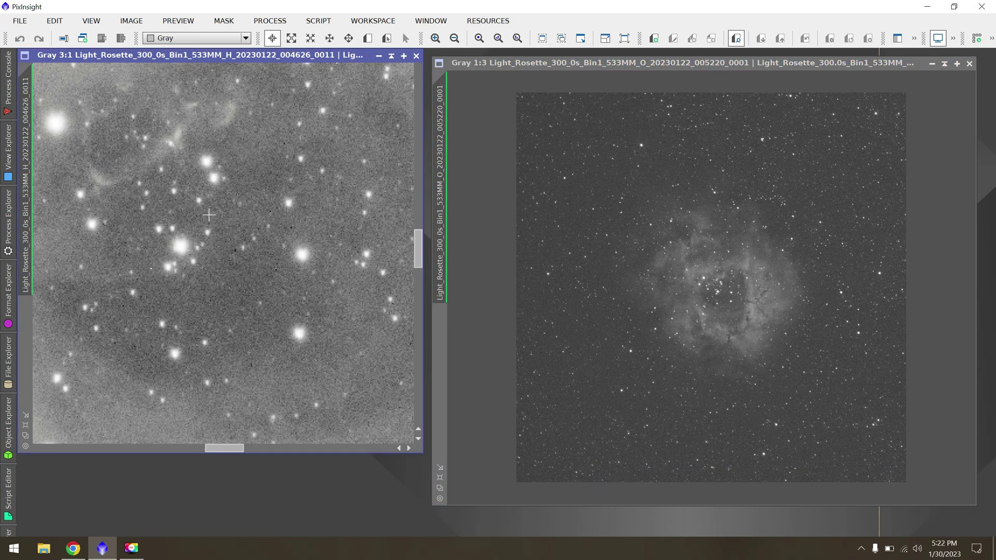
{"action": "scroll", "coordinate": [260, 275], "scroll_direction": "down", "scroll_amount": 4}
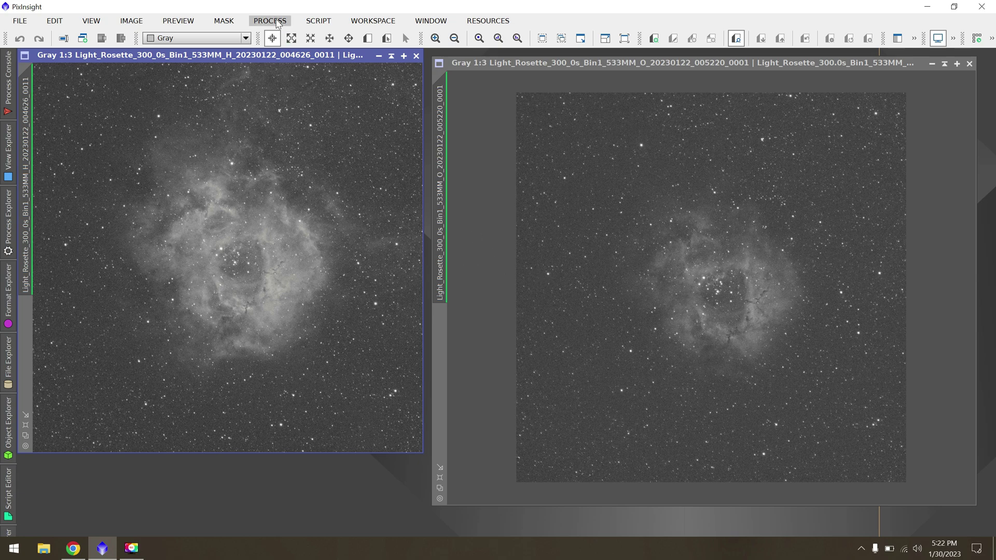
{"action": "left_click", "coordinate": [267, 20]}
{"action": "mouse_move", "coordinate": [331, 15]}
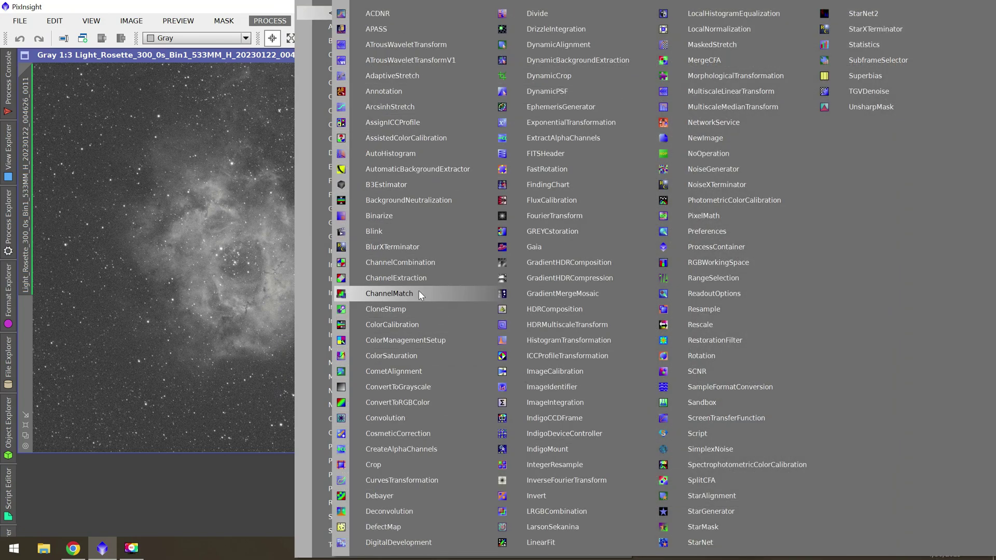
{"action": "left_click", "coordinate": [418, 264]}
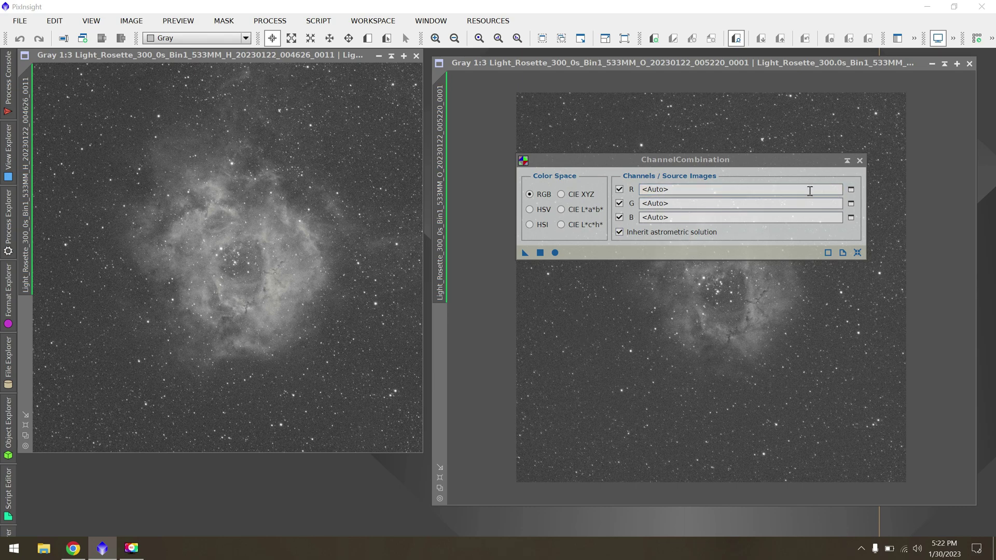
{"action": "left_click", "coordinate": [859, 161]}
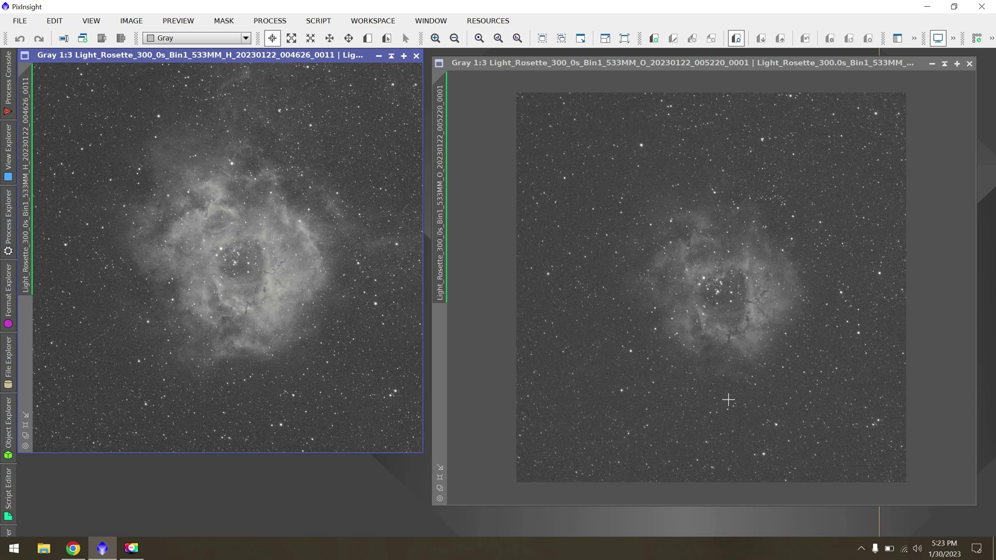
{"action": "scroll", "coordinate": [759, 307], "scroll_direction": "up", "scroll_amount": 3}
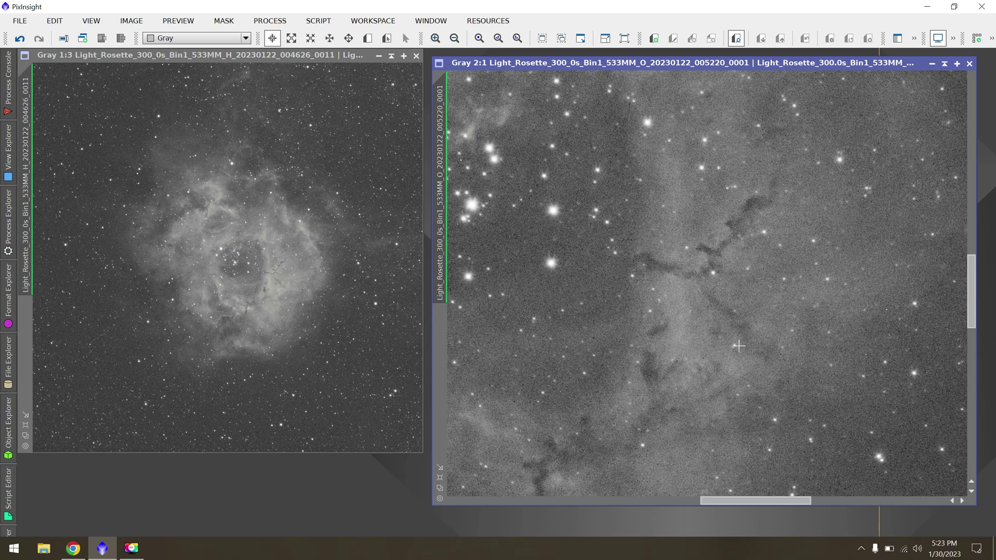
{"action": "scroll", "coordinate": [736, 345], "scroll_direction": "down", "scroll_amount": 2}
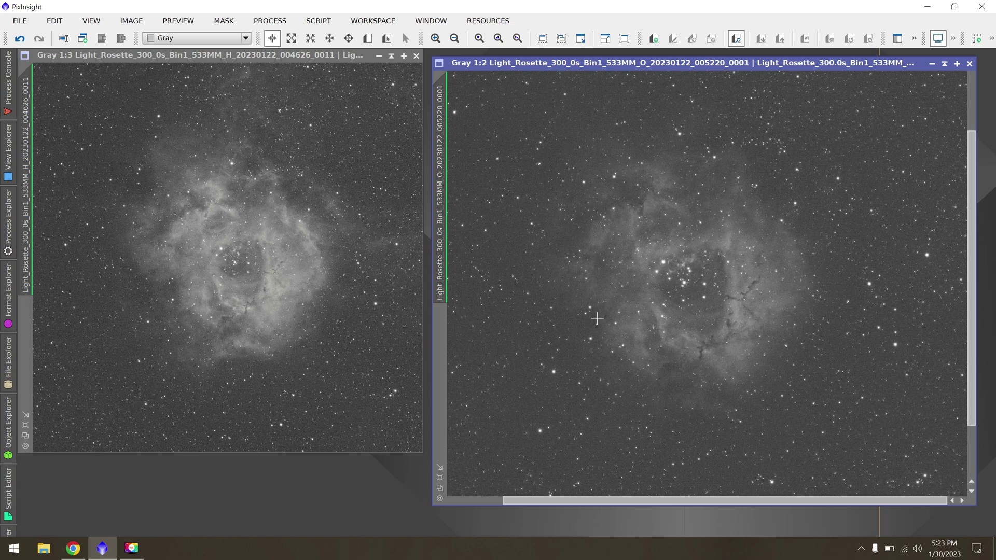
- Open the BlurXTerminator purchase page in Chrome and highlight the $99.95 license and $89.95 upgrade prices
{"action": "left_click", "coordinate": [73, 548]}
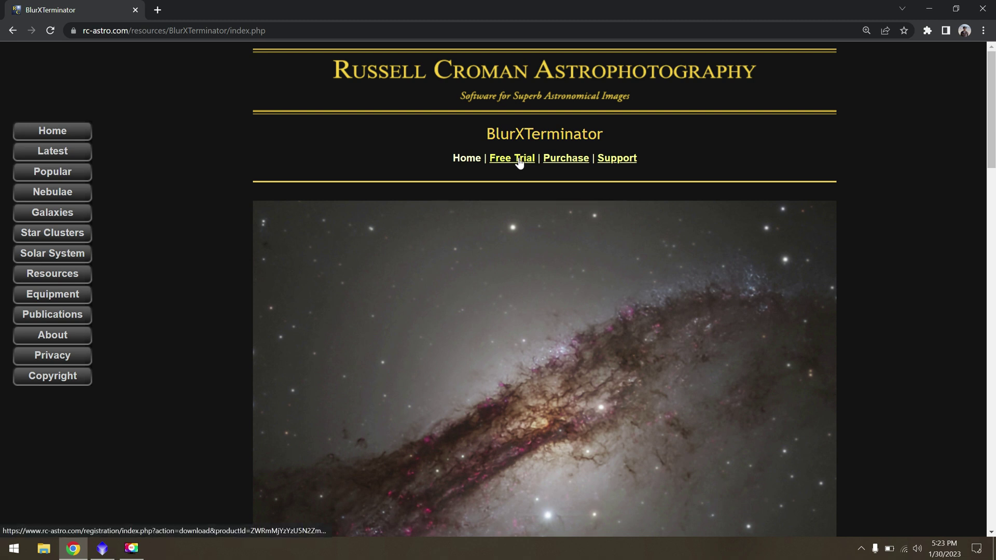
{"action": "left_click", "coordinate": [561, 160]}
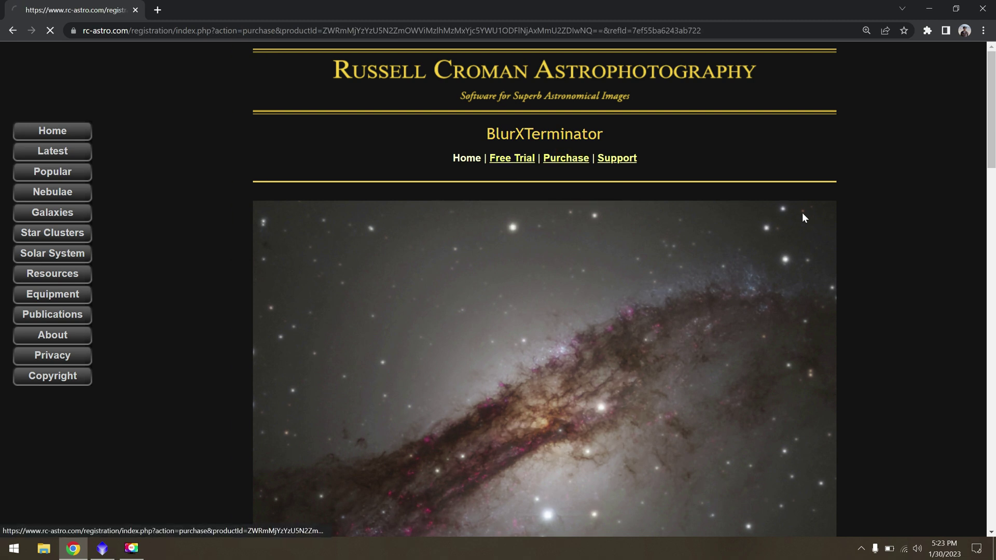
{"action": "left_click_drag", "start_coordinate": [761, 198], "coordinate": [722, 198]}
{"action": "left_click", "coordinate": [876, 229]}
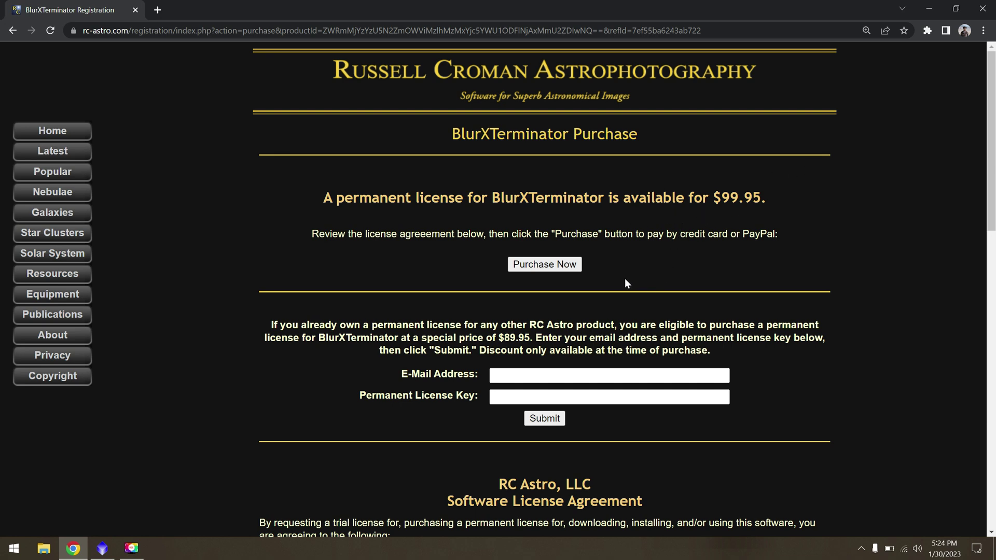
{"action": "left_click_drag", "start_coordinate": [481, 338], "coordinate": [543, 337]}
{"action": "left_click", "coordinate": [479, 334]}
- Switch back to PixInsight and zoom the OIII frame out to 1:3 so it fits
{"action": "left_click", "coordinate": [102, 548]}
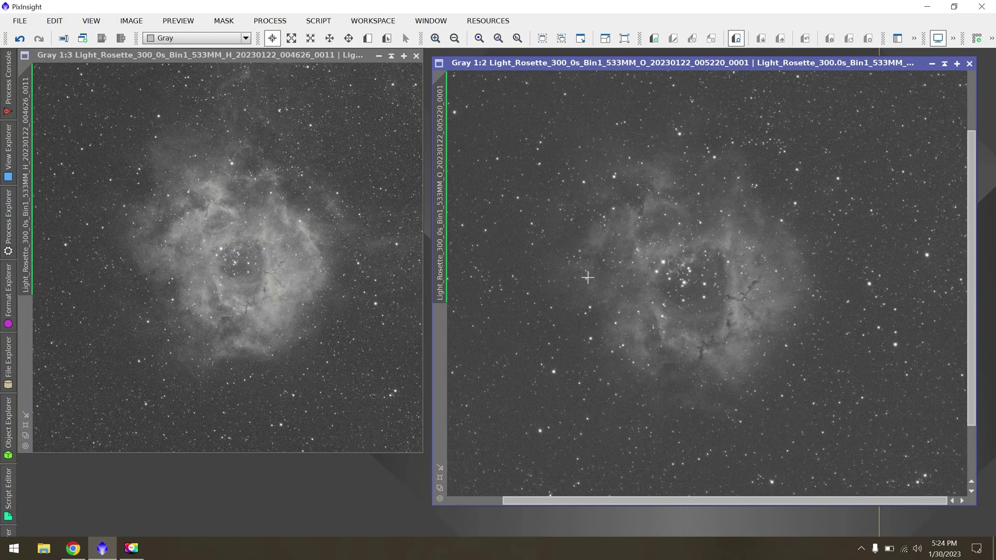
{"action": "scroll", "coordinate": [713, 246], "scroll_direction": "down", "scroll_amount": 1}
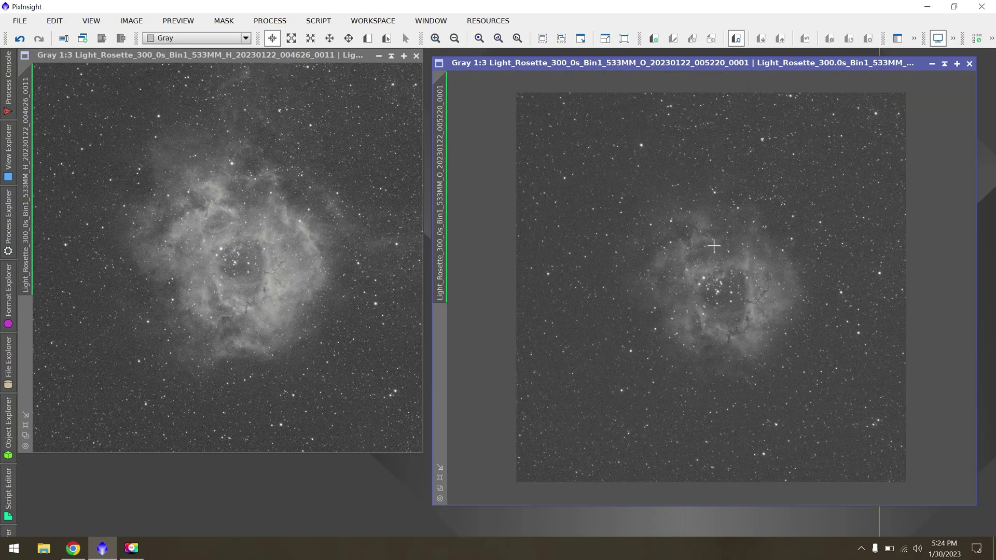